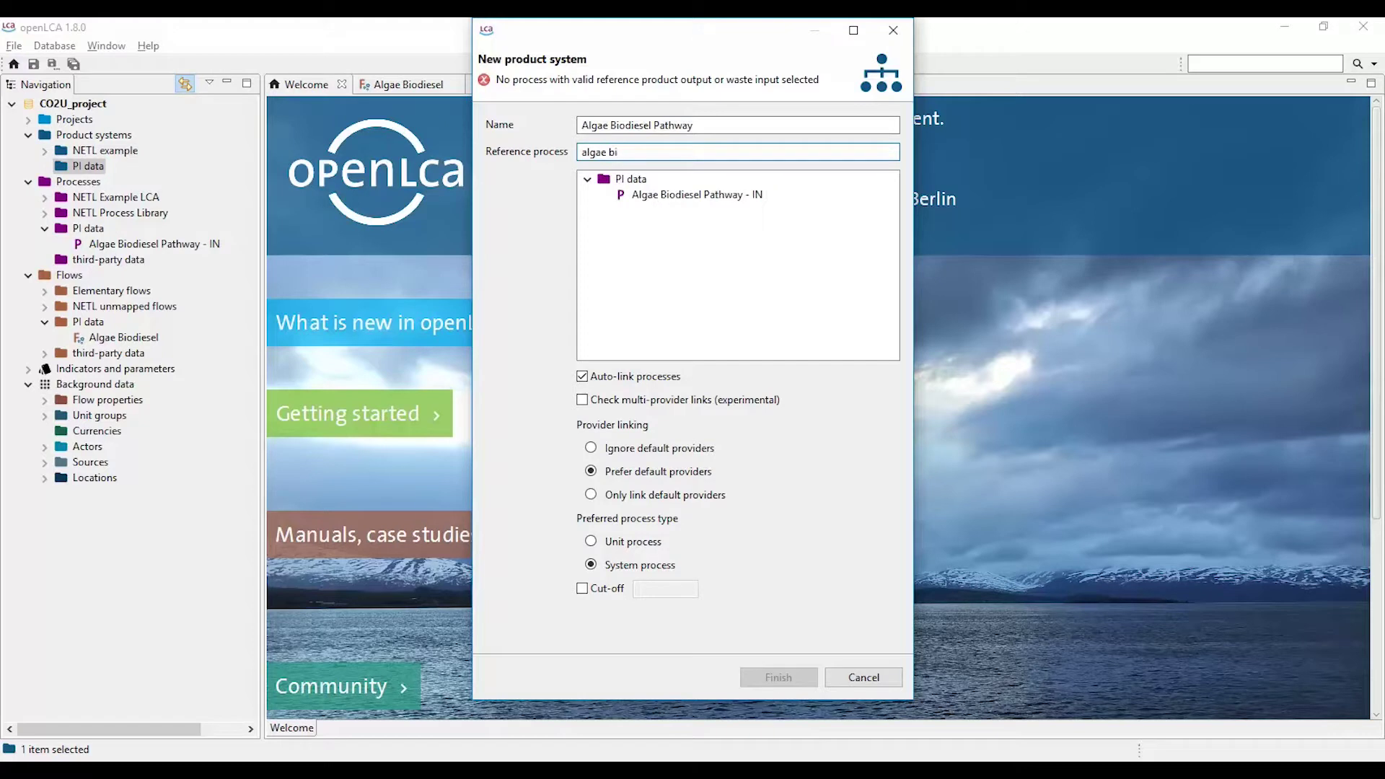
Step: Create the product system with Algae Biodiesel Pathway - IN as the reference process, linking only default providers
{"action": "left_click", "coordinate": [749, 201]}
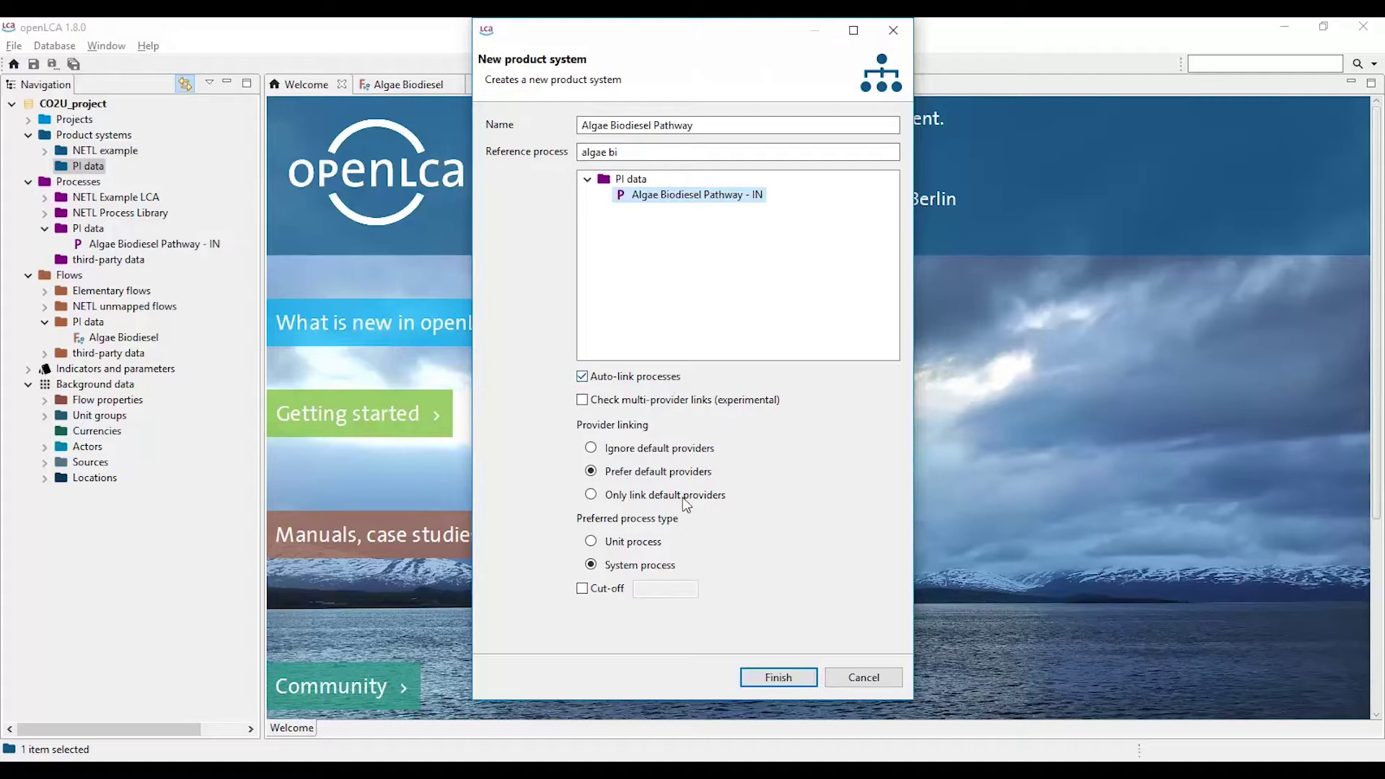
{"action": "left_click", "coordinate": [591, 497]}
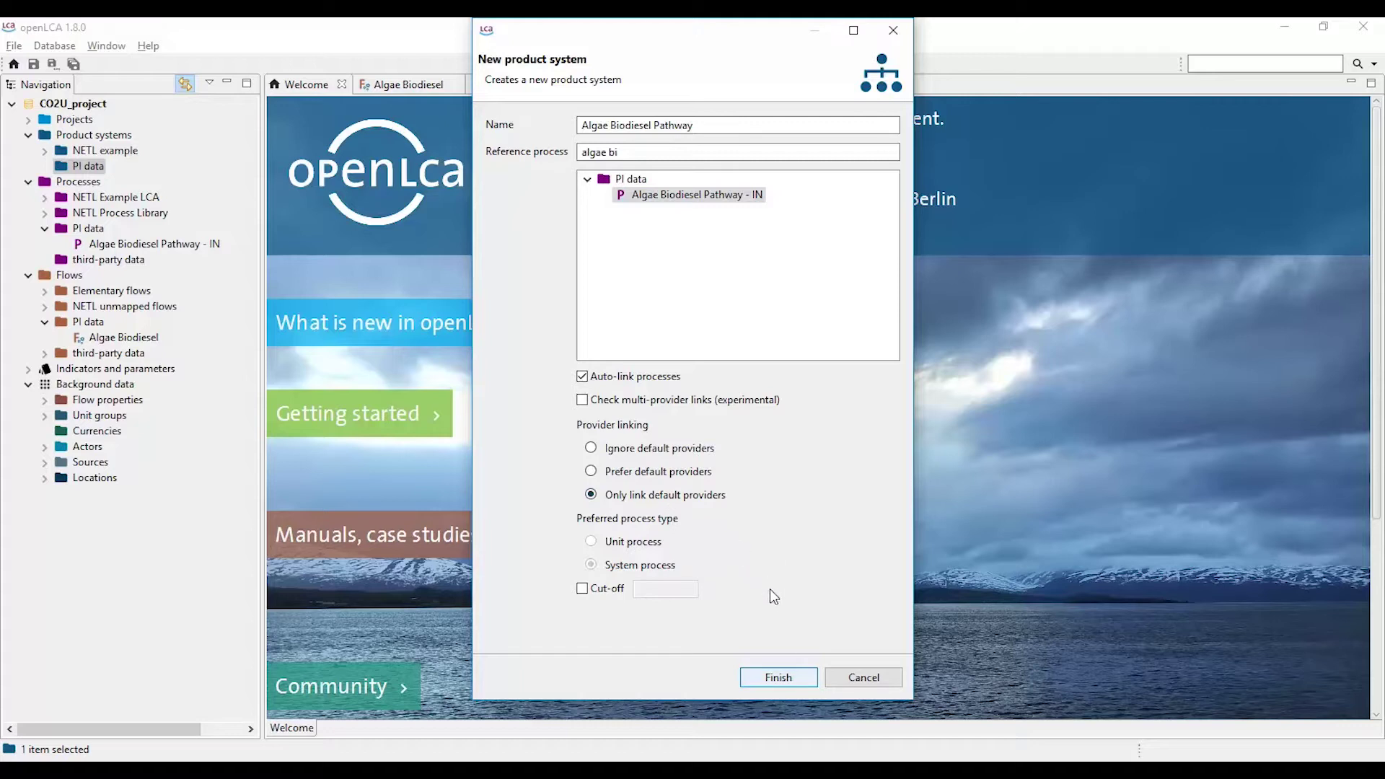
{"action": "key", "text": "Return"}
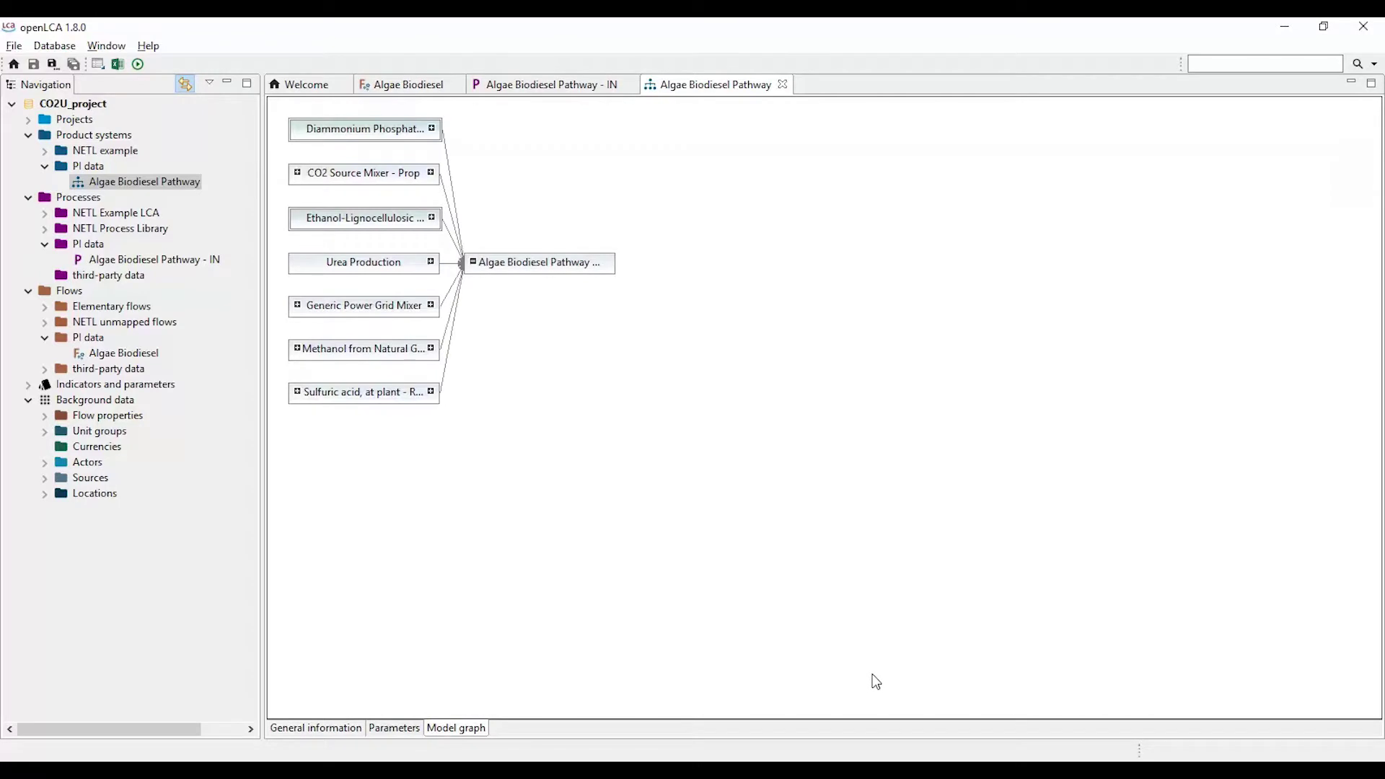
Step: Apply a layout with right-angled connections to the model graph and maximize the Algae Biodiesel Pathway process to show its flows
{"action": "right_click", "coordinate": [876, 674]}
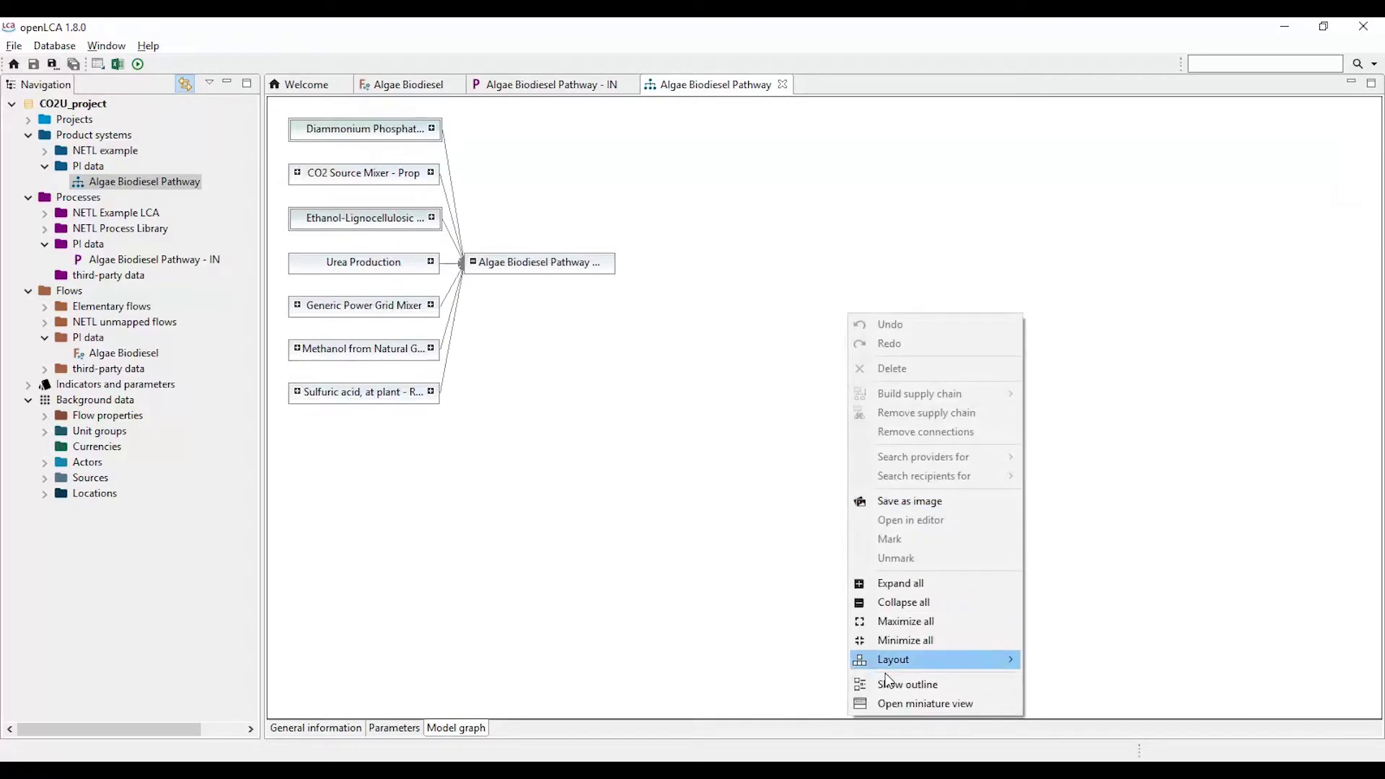
{"action": "mouse_move", "coordinate": [887, 672]}
{"action": "key", "text": "Up"}
{"action": "key", "text": "Return"}
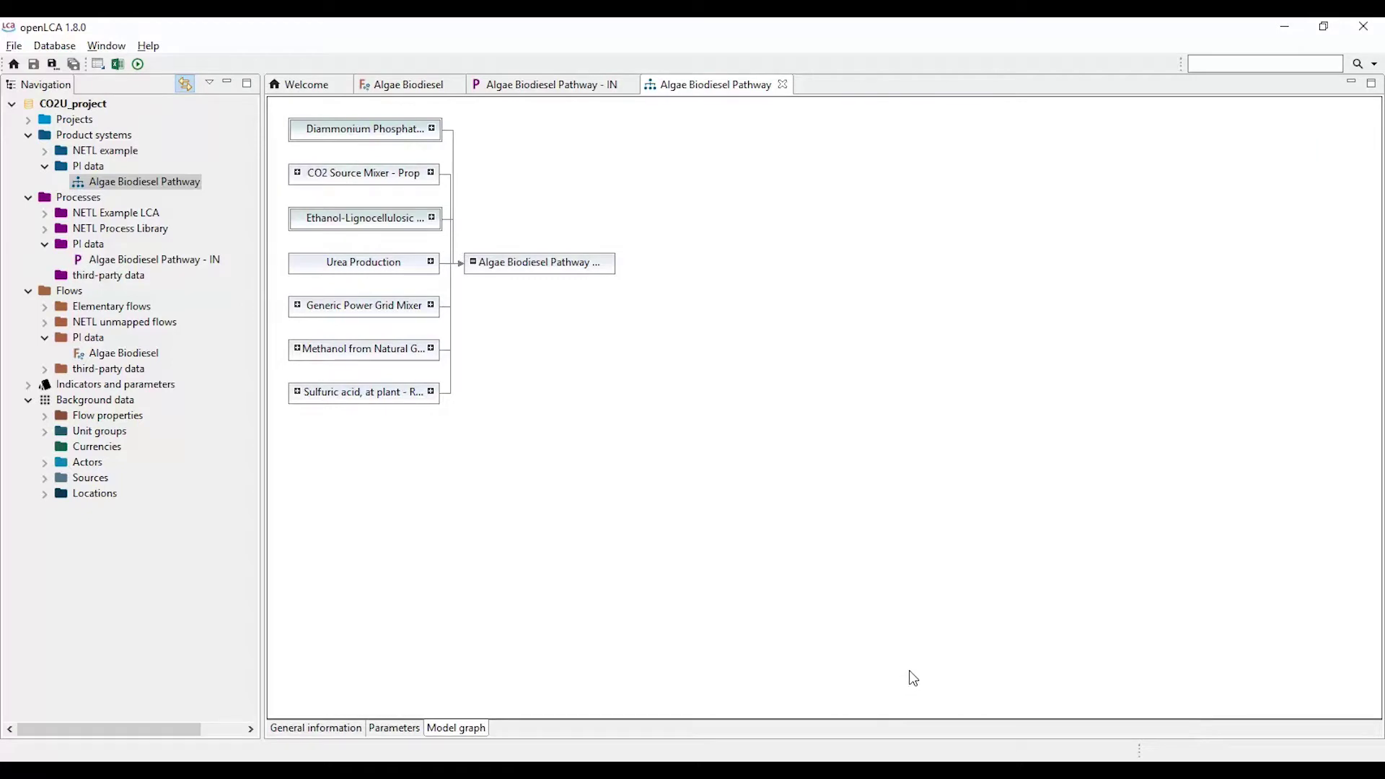
{"action": "double_click", "coordinate": [570, 265]}
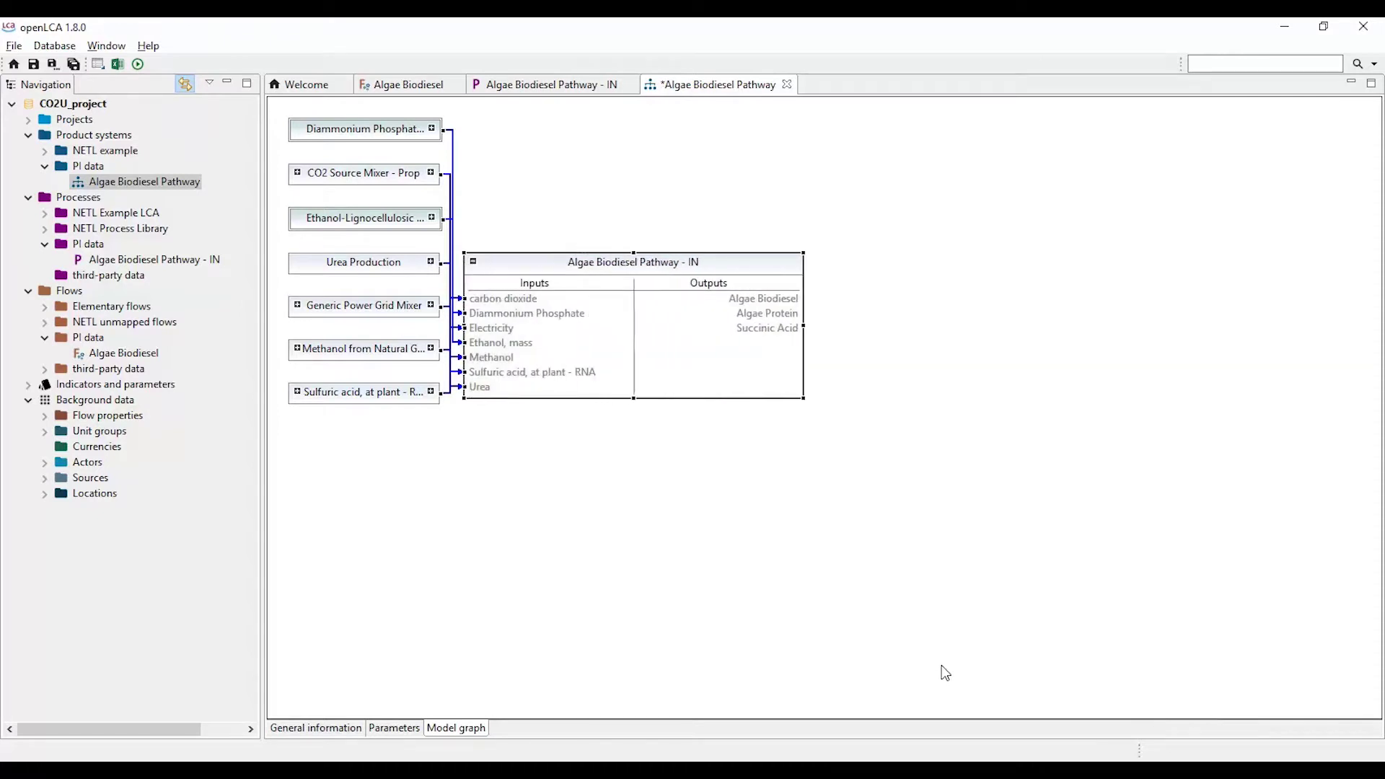
Step: Expand the upstream suppliers of the sulfuric acid process in the model graph
{"action": "key", "text": "Tab"}
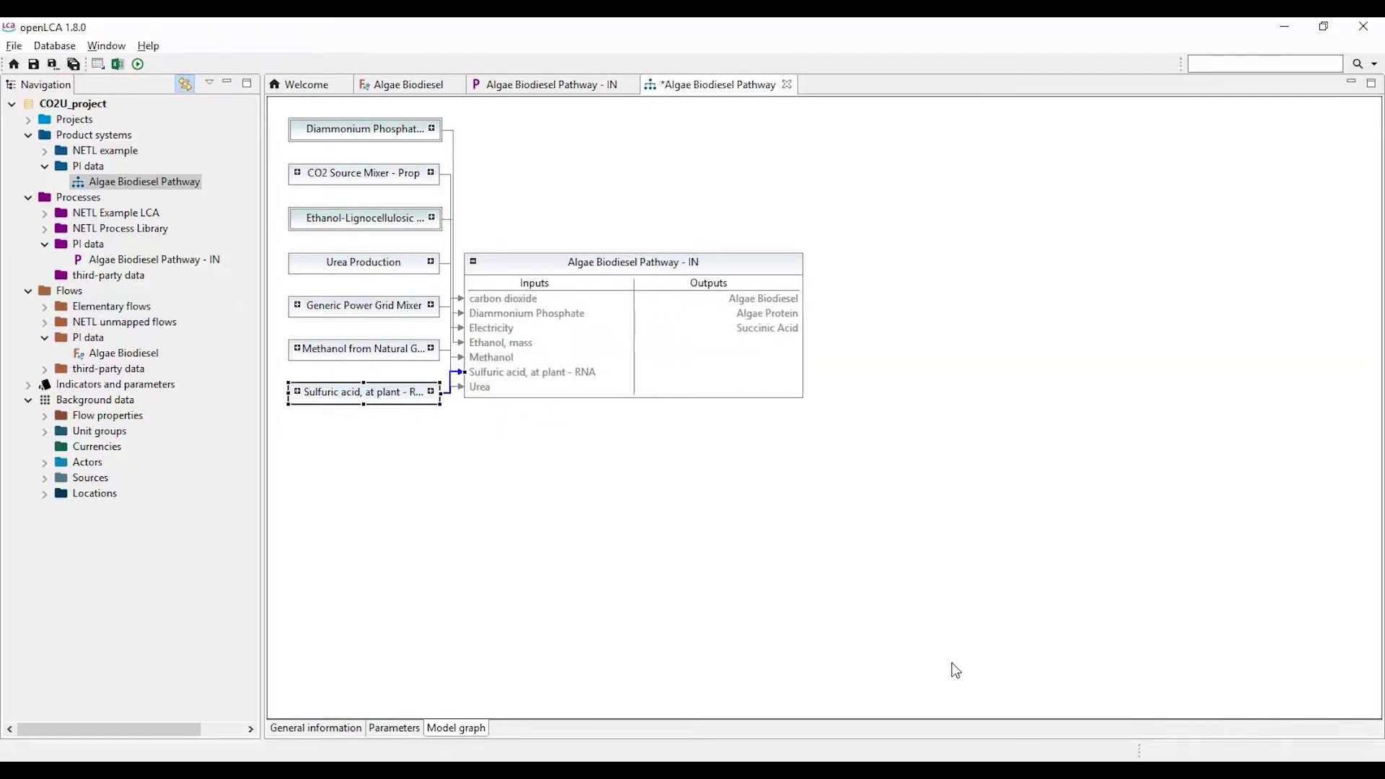
{"action": "key", "text": "Up"}
{"action": "key", "text": "Up"}
{"action": "key", "text": "Up"}
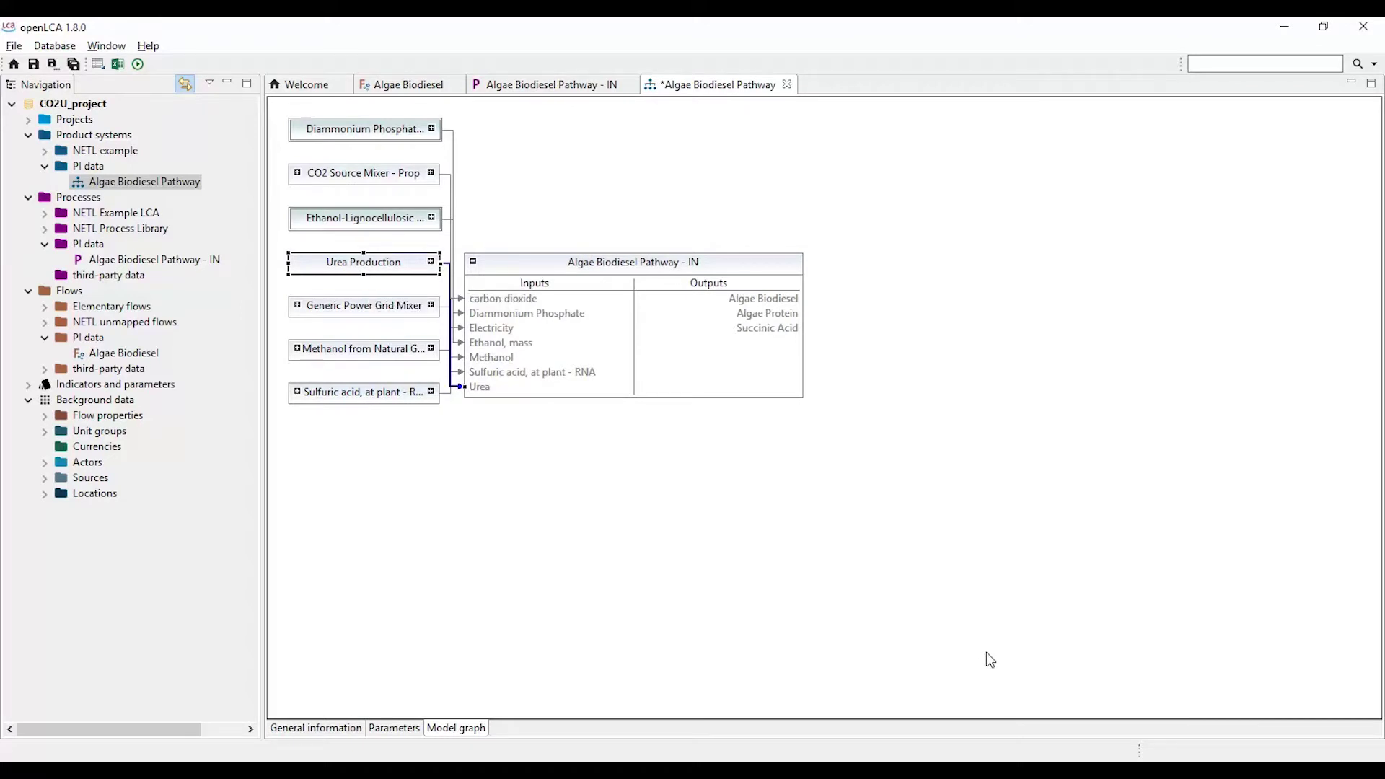
{"action": "key", "text": "Down"}
{"action": "key", "text": "Down"}
{"action": "key", "text": "Down"}
{"action": "left_click", "coordinate": [993, 658]}
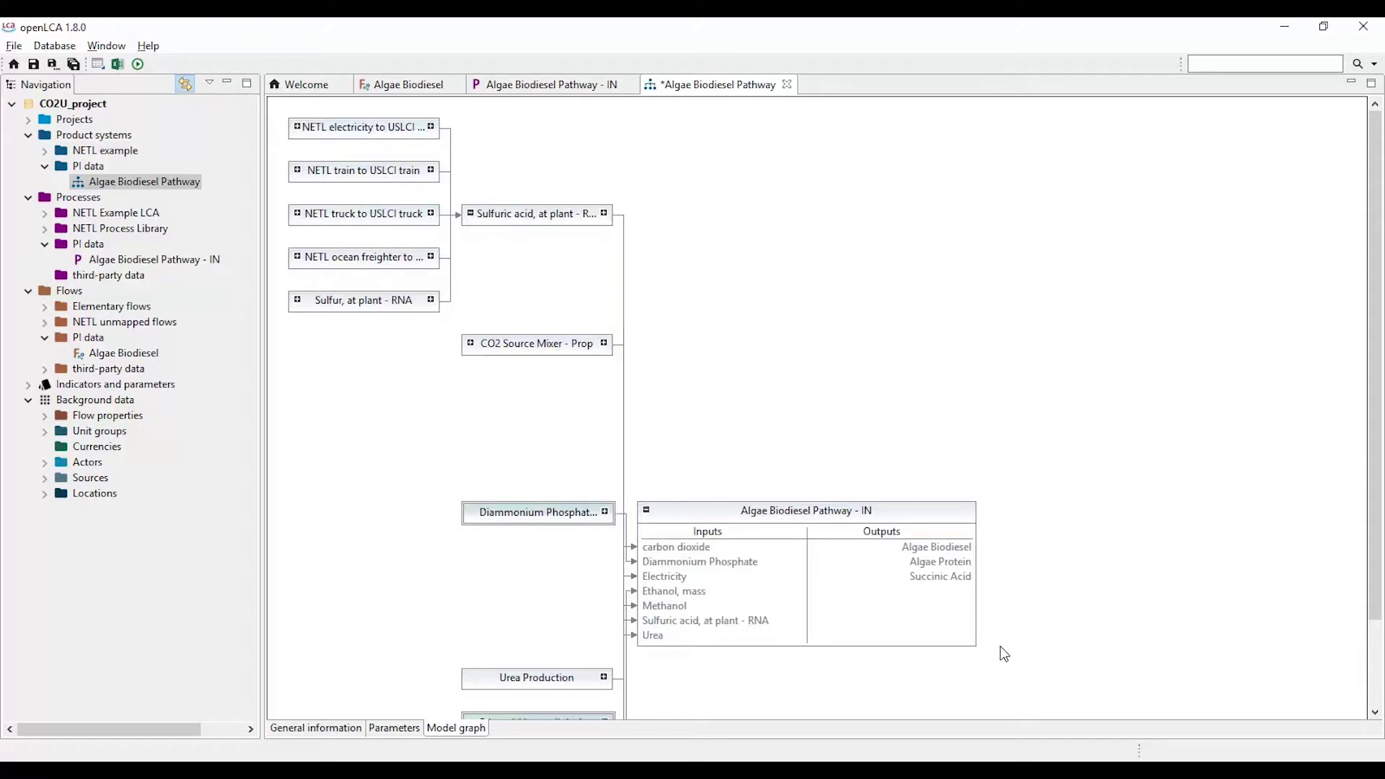
Step: Expand all processes in the model graph and look over the whole supply chain
{"action": "key", "text": "Down"}
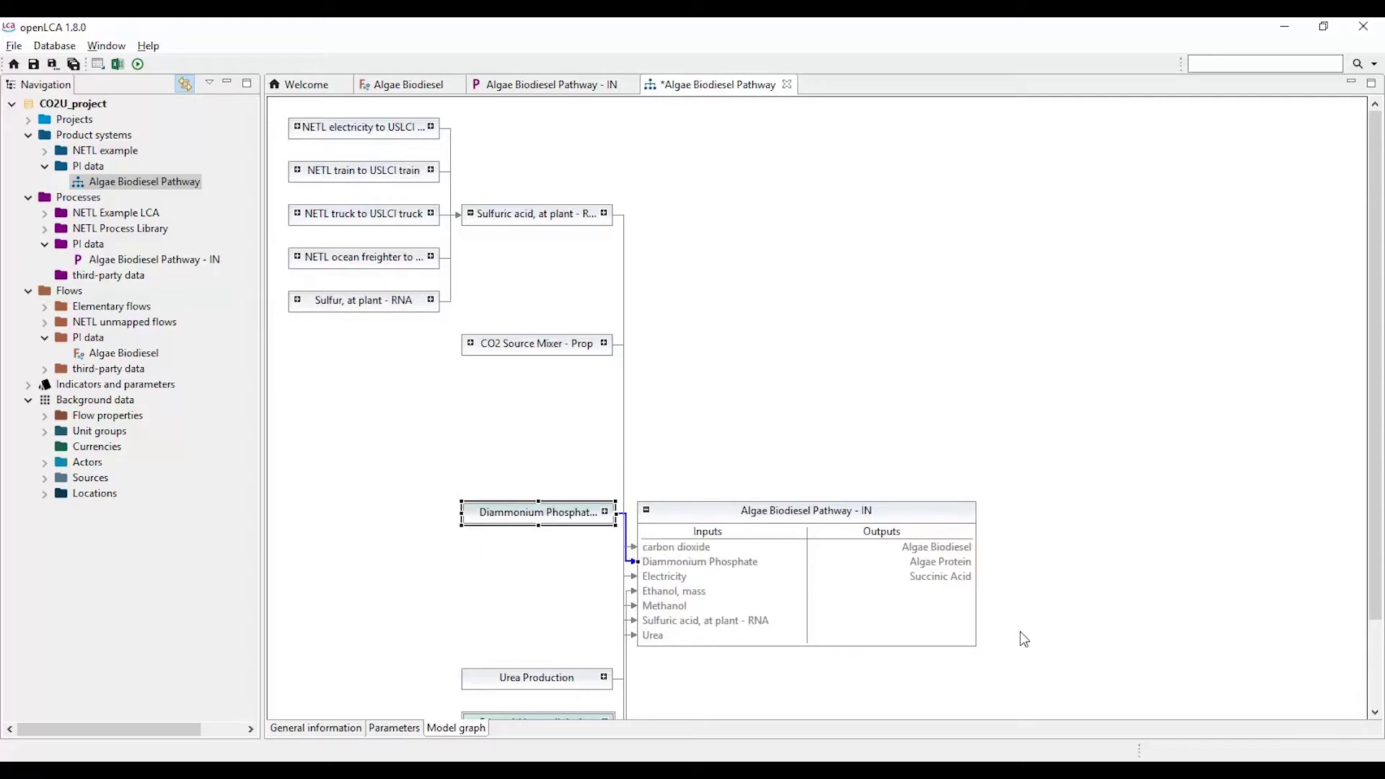
{"action": "right_click", "coordinate": [1022, 640]}
{"action": "key", "text": "Down"}
{"action": "key", "text": "Down"}
{"action": "key", "text": "Down"}
{"action": "key", "text": "Down"}
{"action": "key", "text": "Down"}
{"action": "key", "text": "Down"}
{"action": "key", "text": "Down"}
{"action": "key", "text": "Down"}
{"action": "key", "text": "Down"}
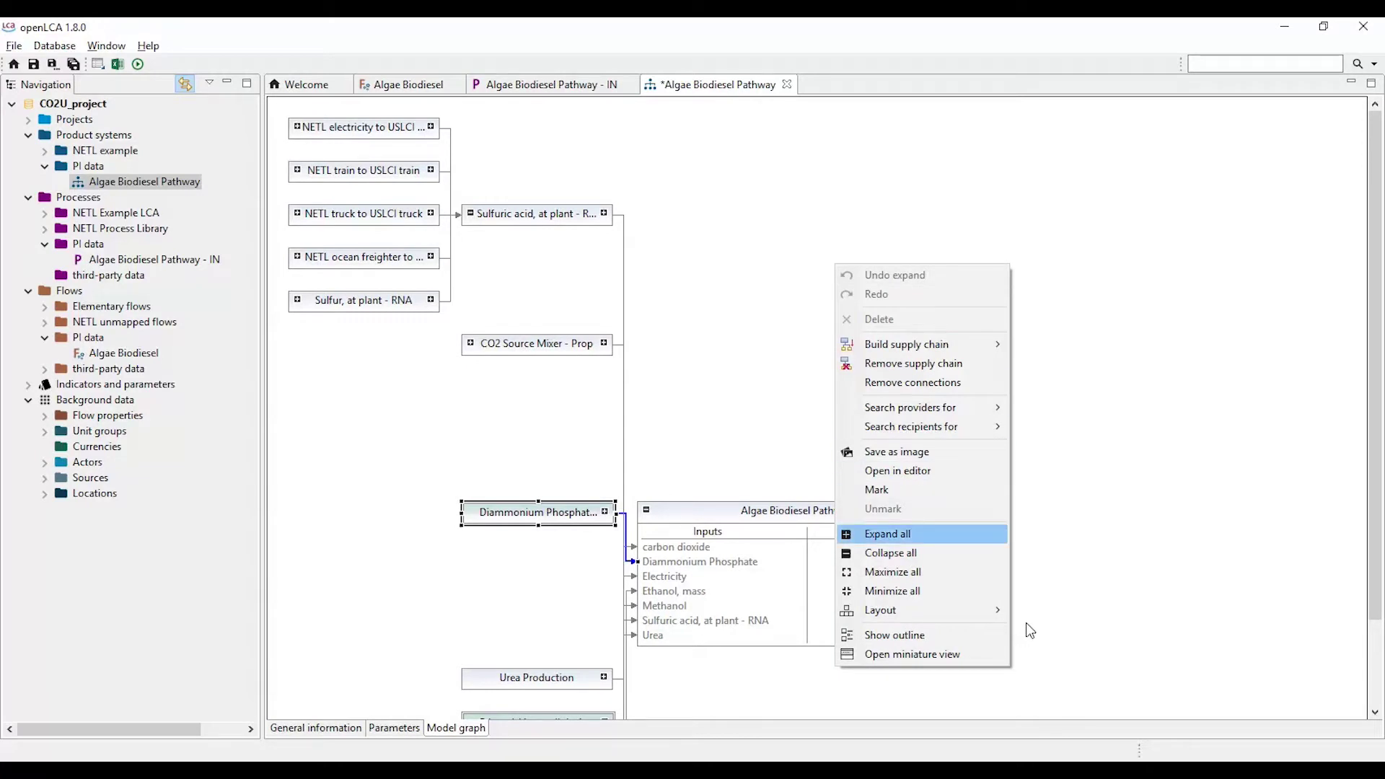
{"action": "key", "text": "Return"}
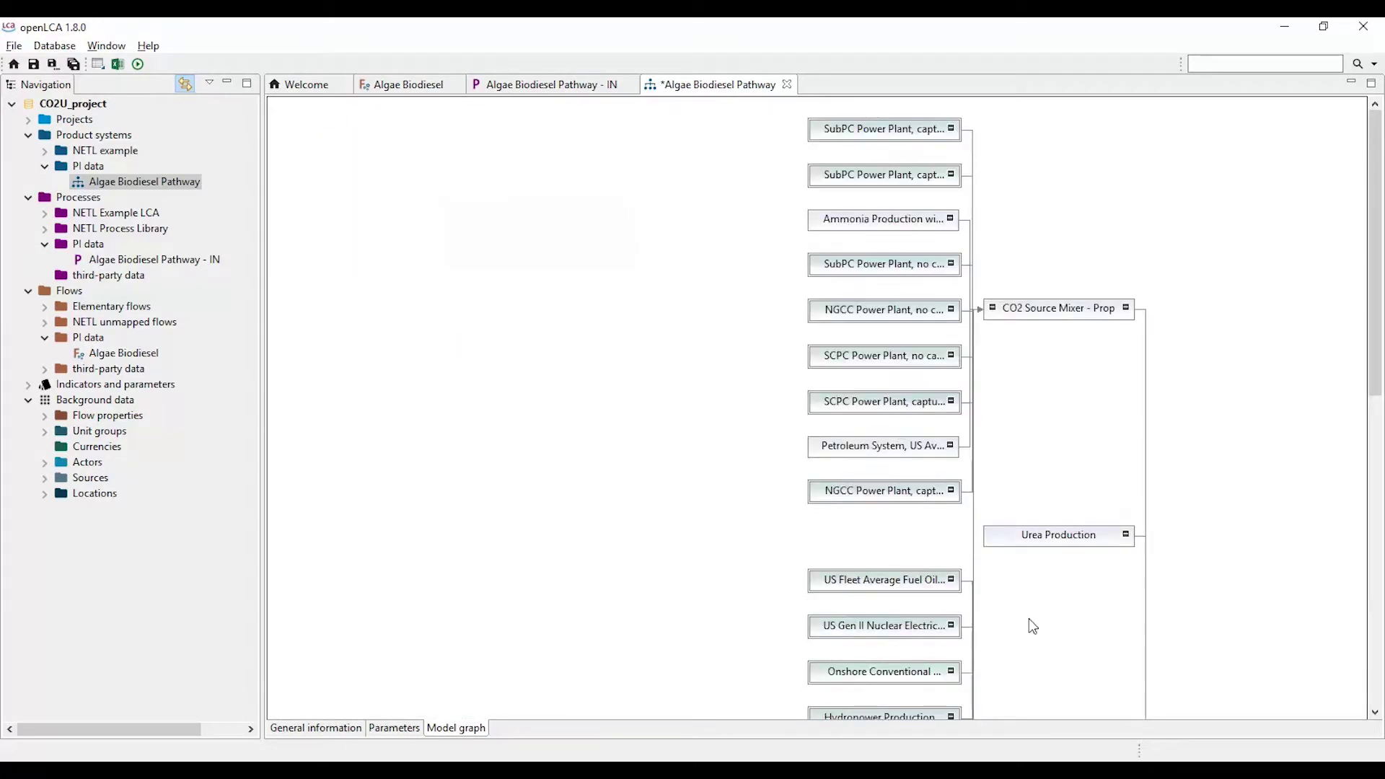
{"action": "scroll", "coordinate": [1032, 625], "scroll_direction": "down", "scroll_amount": 5}
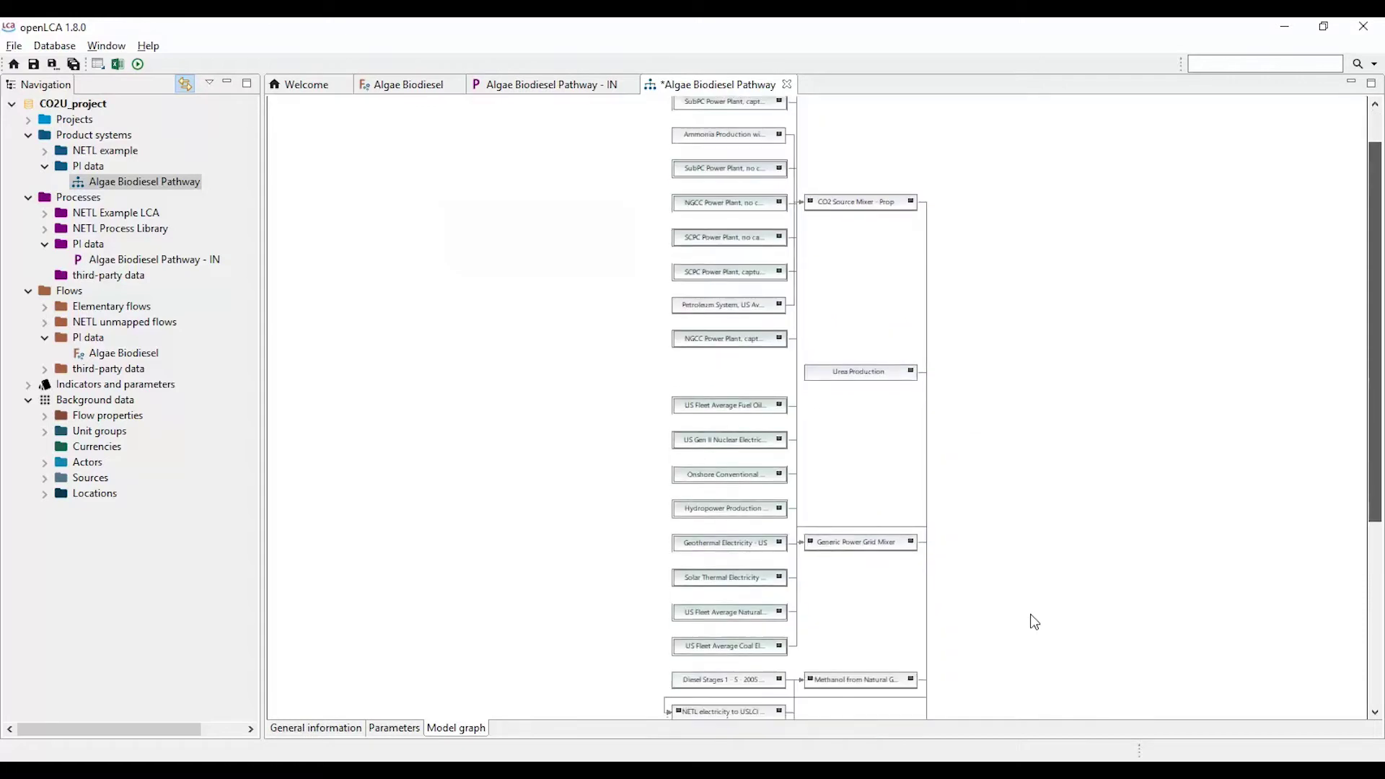
{"action": "scroll", "coordinate": [1035, 621], "scroll_direction": "down", "scroll_amount": 3}
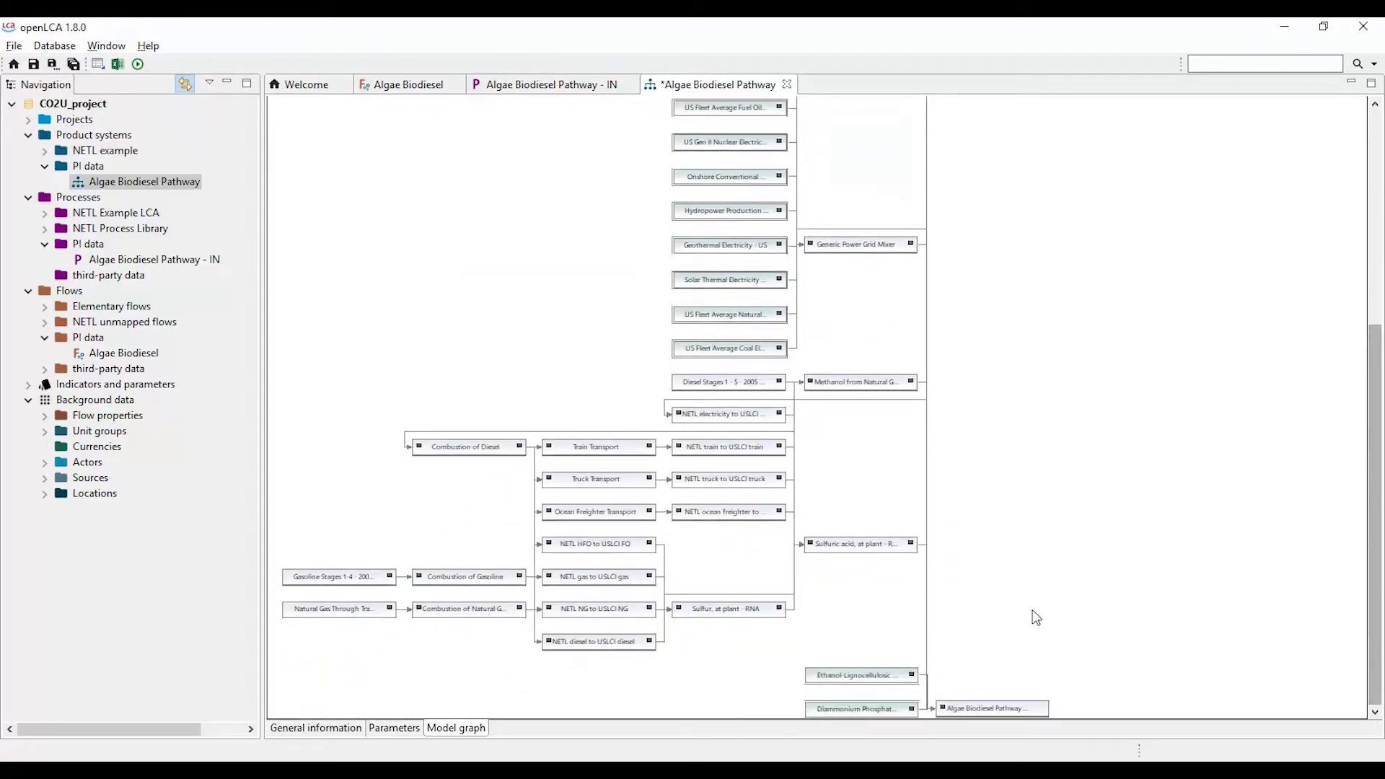
Step: Add the electricity_in parameter of Algae Biodiesel Pathway - IN to the product system's parameters
{"action": "key", "text": "ctrl+Page_Up"}
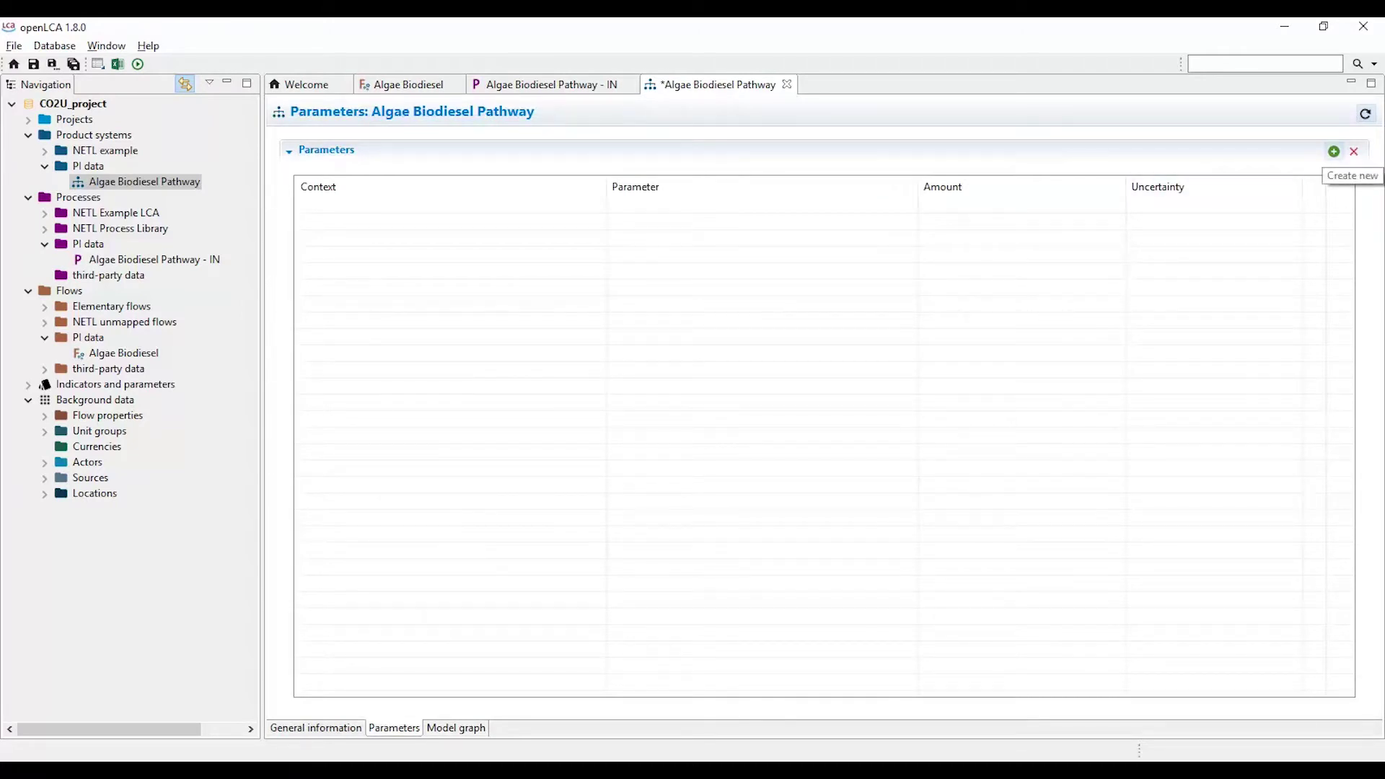
{"action": "left_click", "coordinate": [1335, 151]}
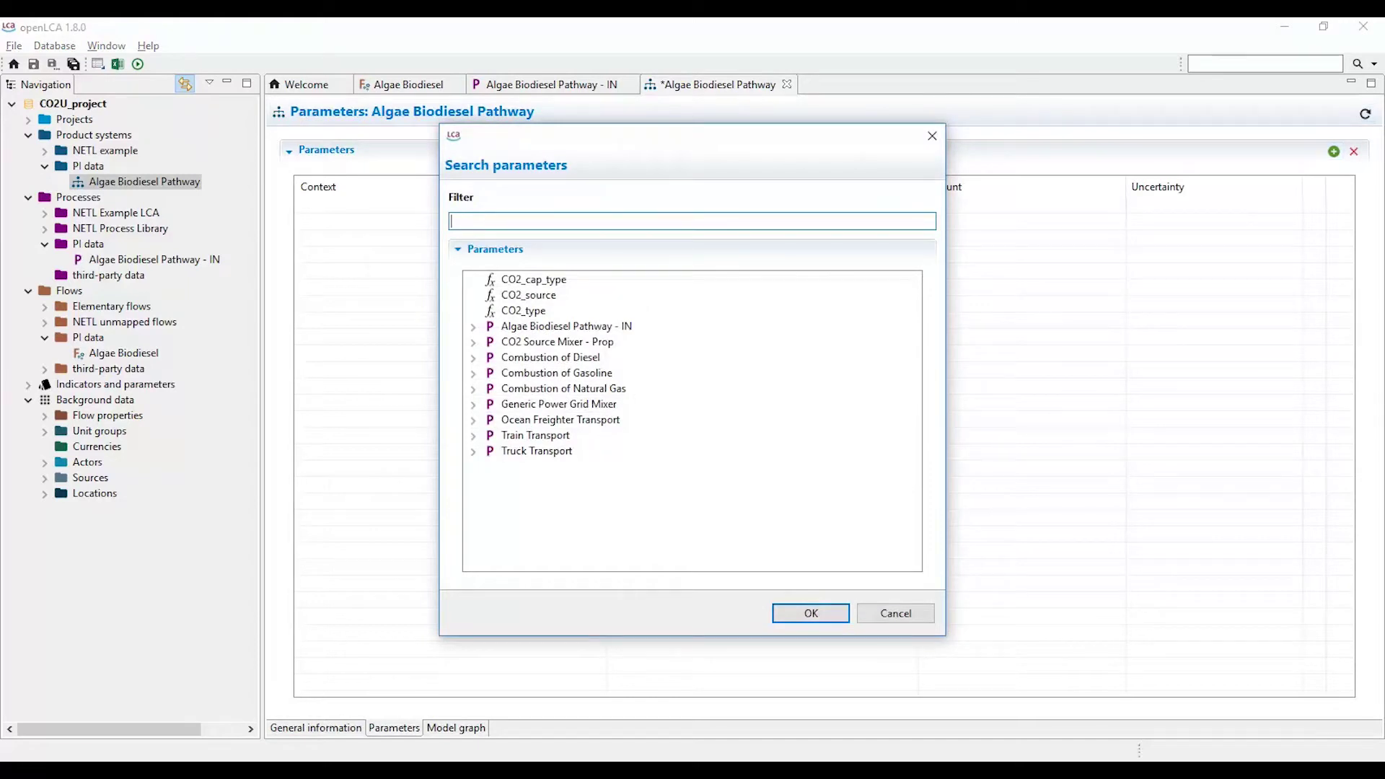
{"action": "key", "text": "Tab"}
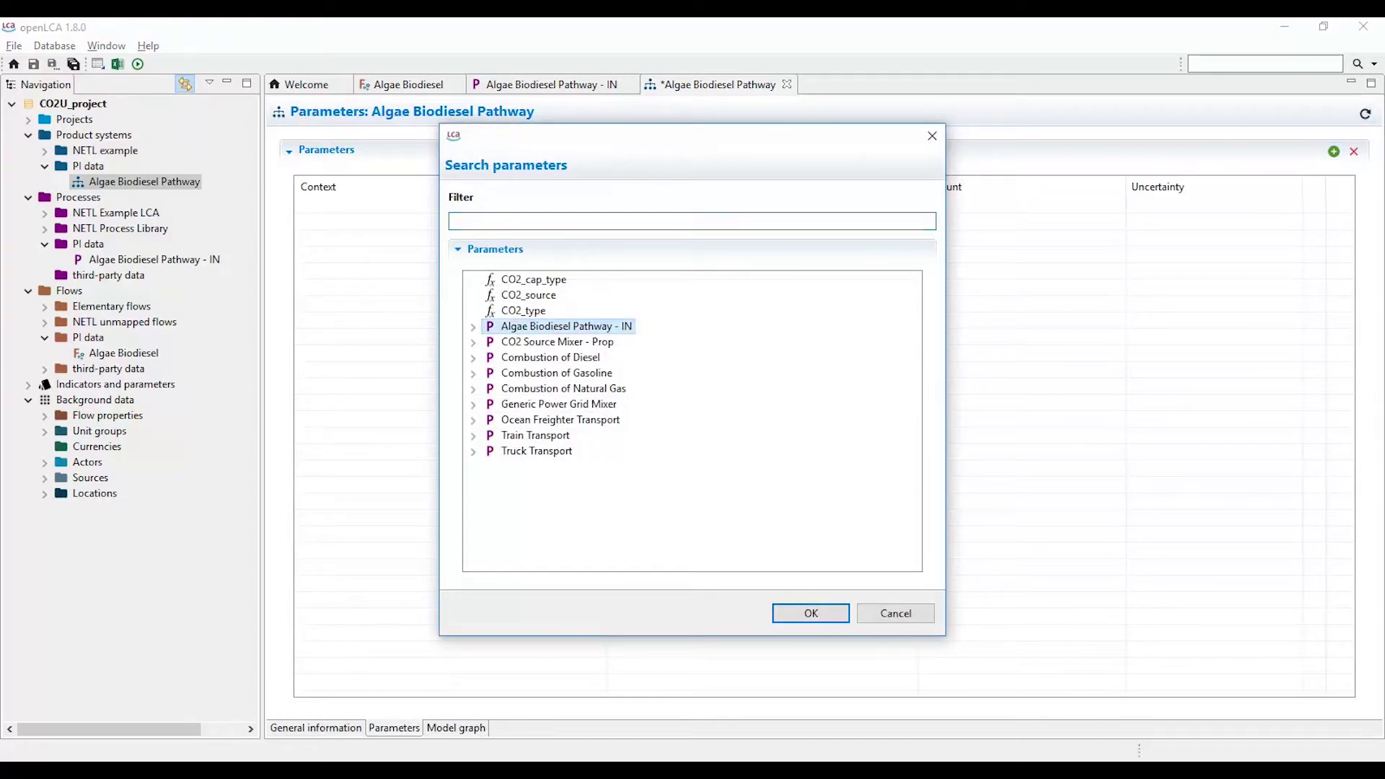
{"action": "key", "text": "Right"}
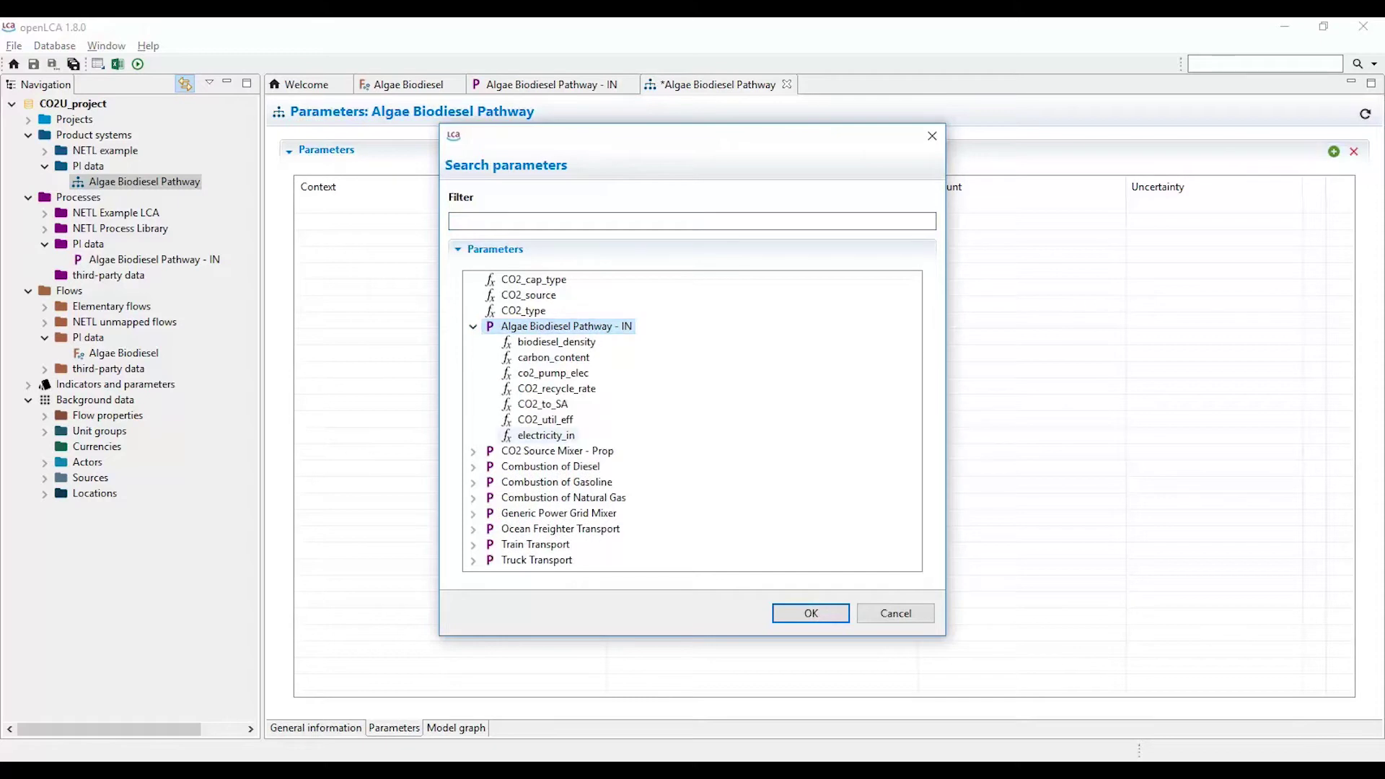
{"action": "left_click", "coordinate": [546, 435]}
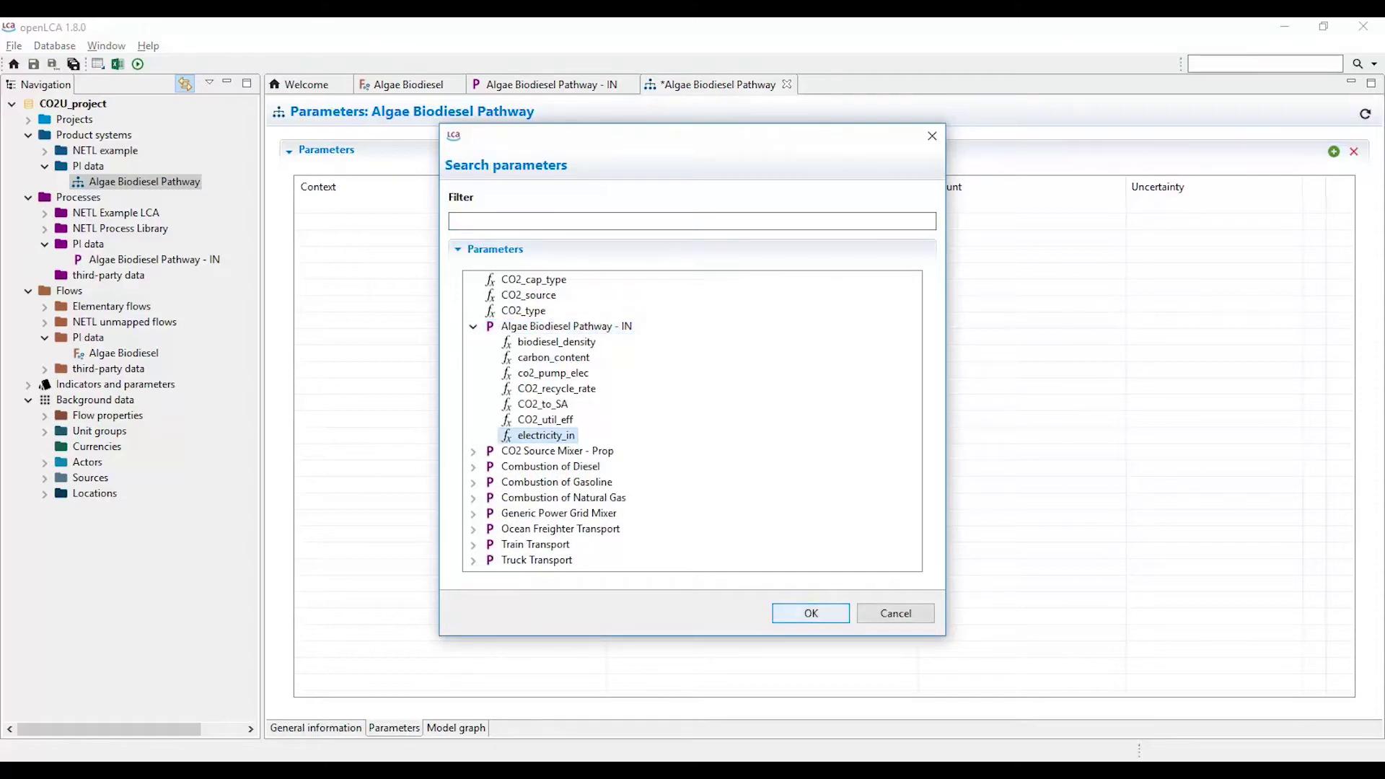
{"action": "left_click", "coordinate": [811, 614]}
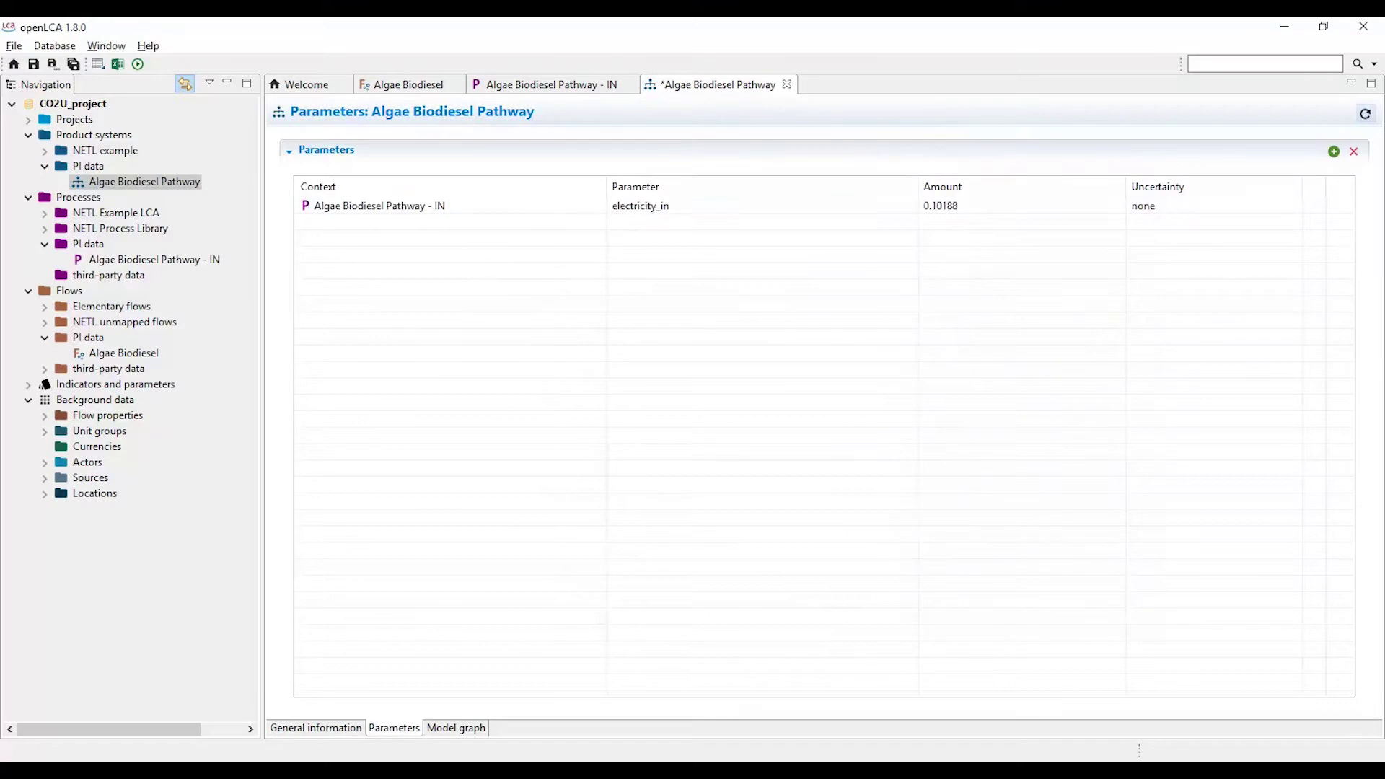
Step: Set the electricity_in amount to 0.202 and save the product system
{"action": "left_click", "coordinate": [939, 206]}
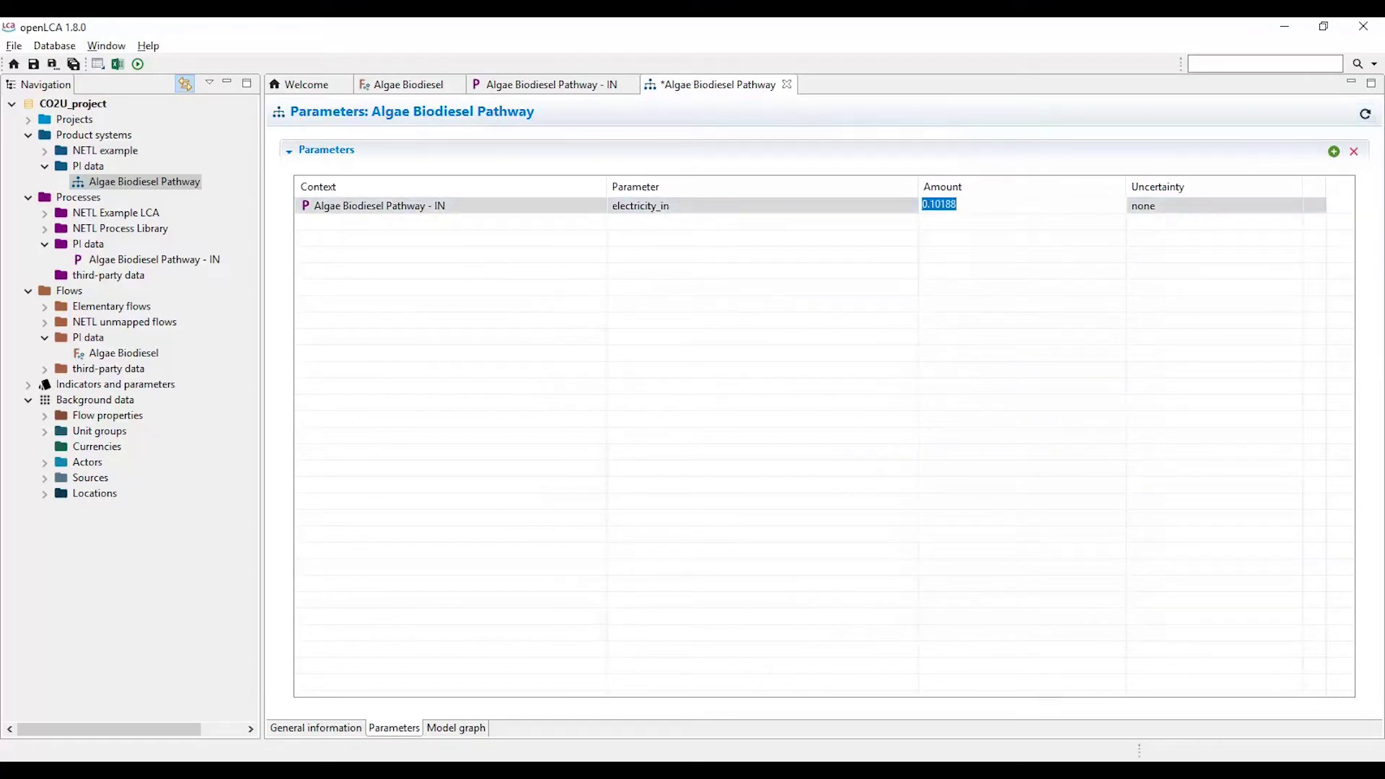
{"action": "type", "text": "0.202"}
{"action": "key", "text": "Return"}
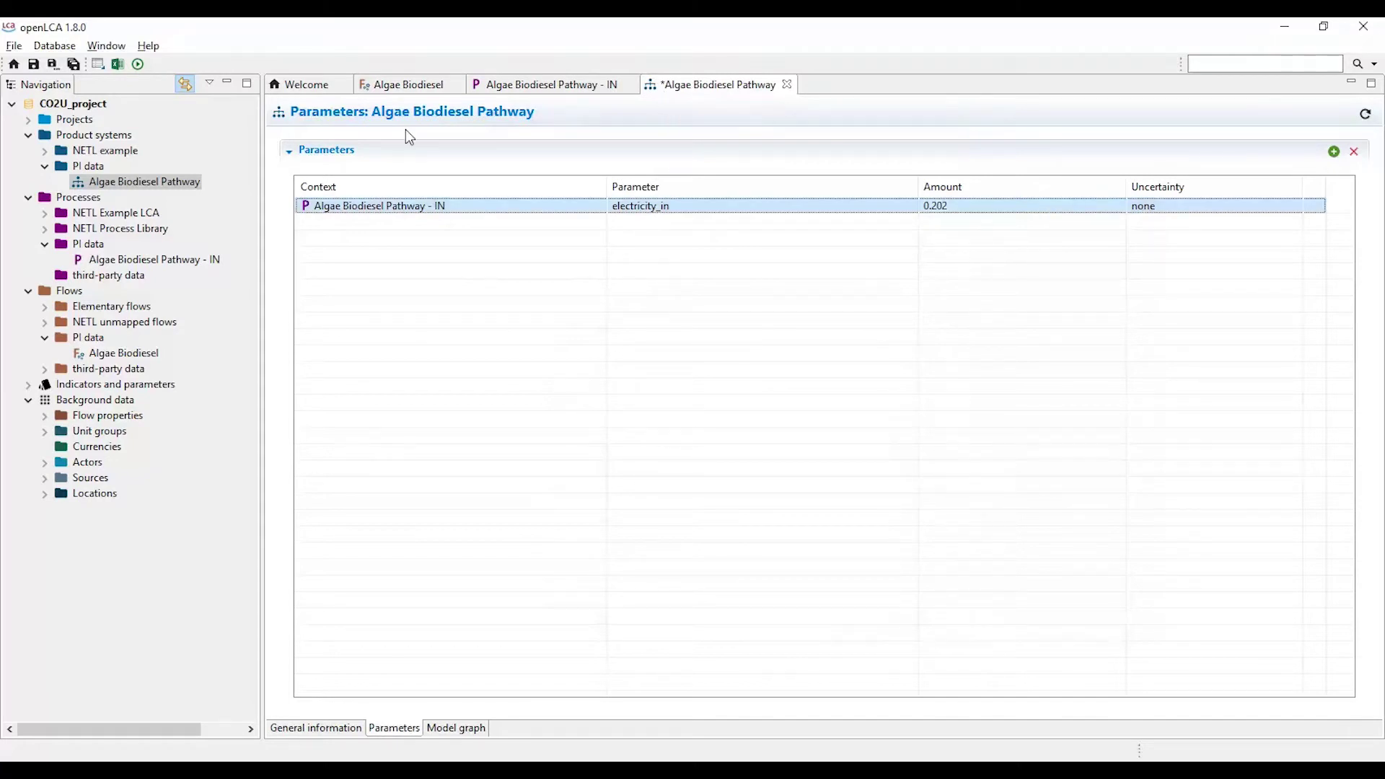
{"action": "left_click", "coordinate": [33, 69]}
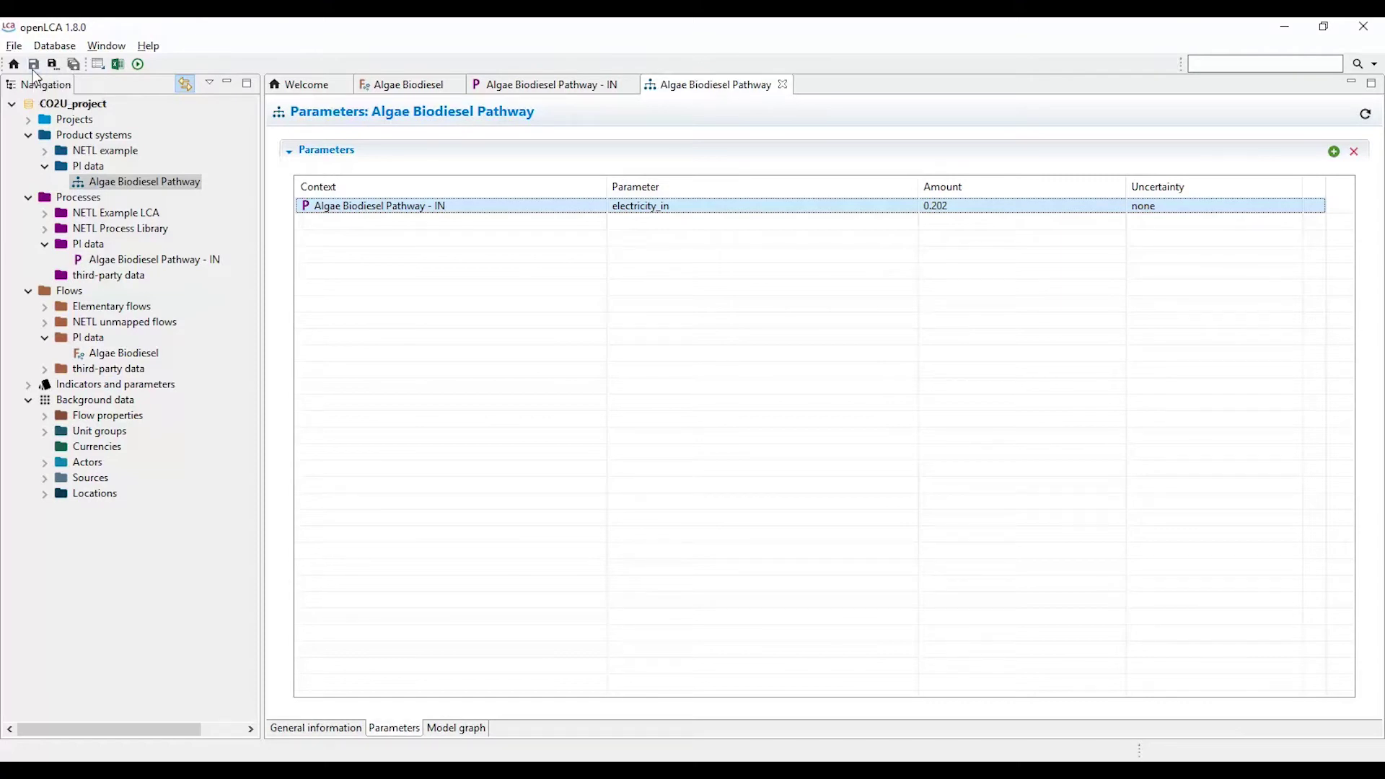
Step: Calculate the product system with the TRACI 2.1 (NETL) impact assessment method and the Analysis calculation type
{"action": "left_click", "coordinate": [330, 730]}
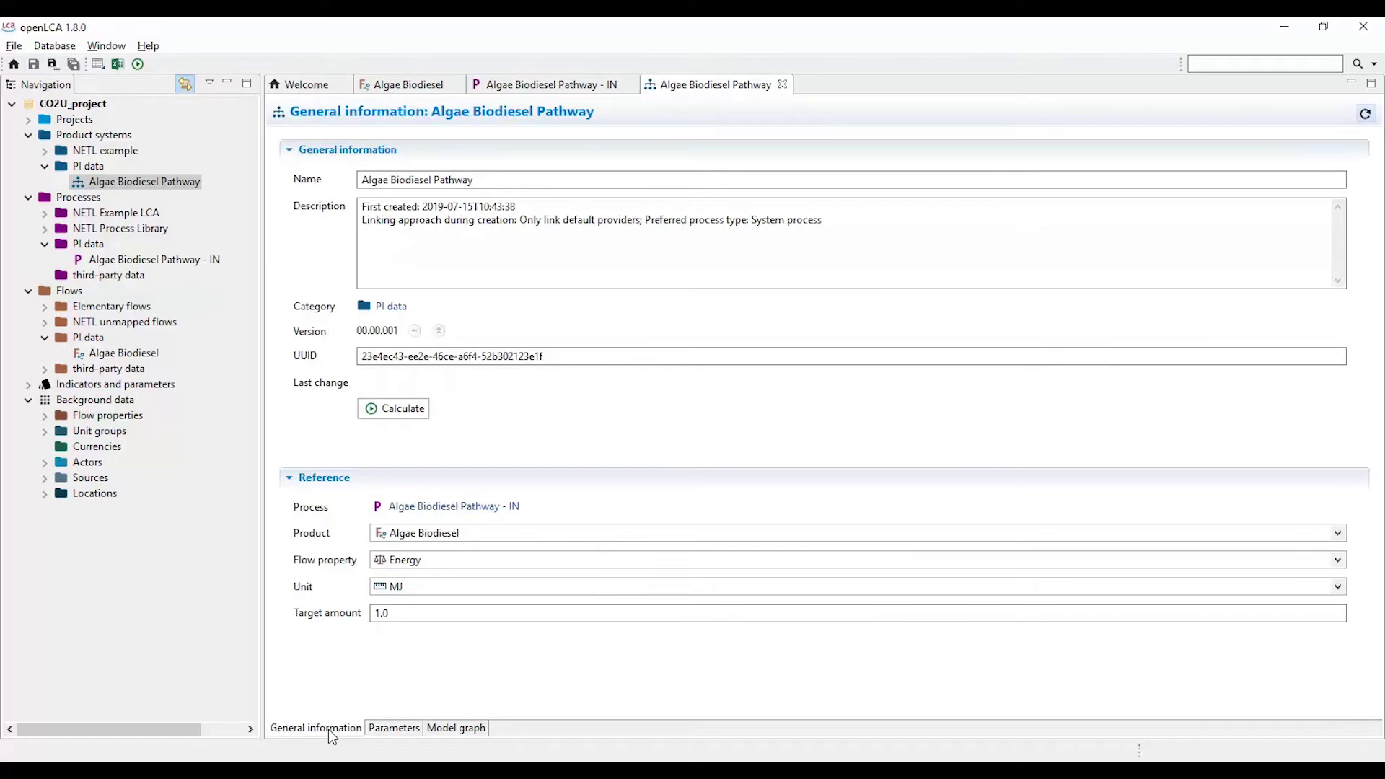
{"action": "left_click", "coordinate": [394, 409]}
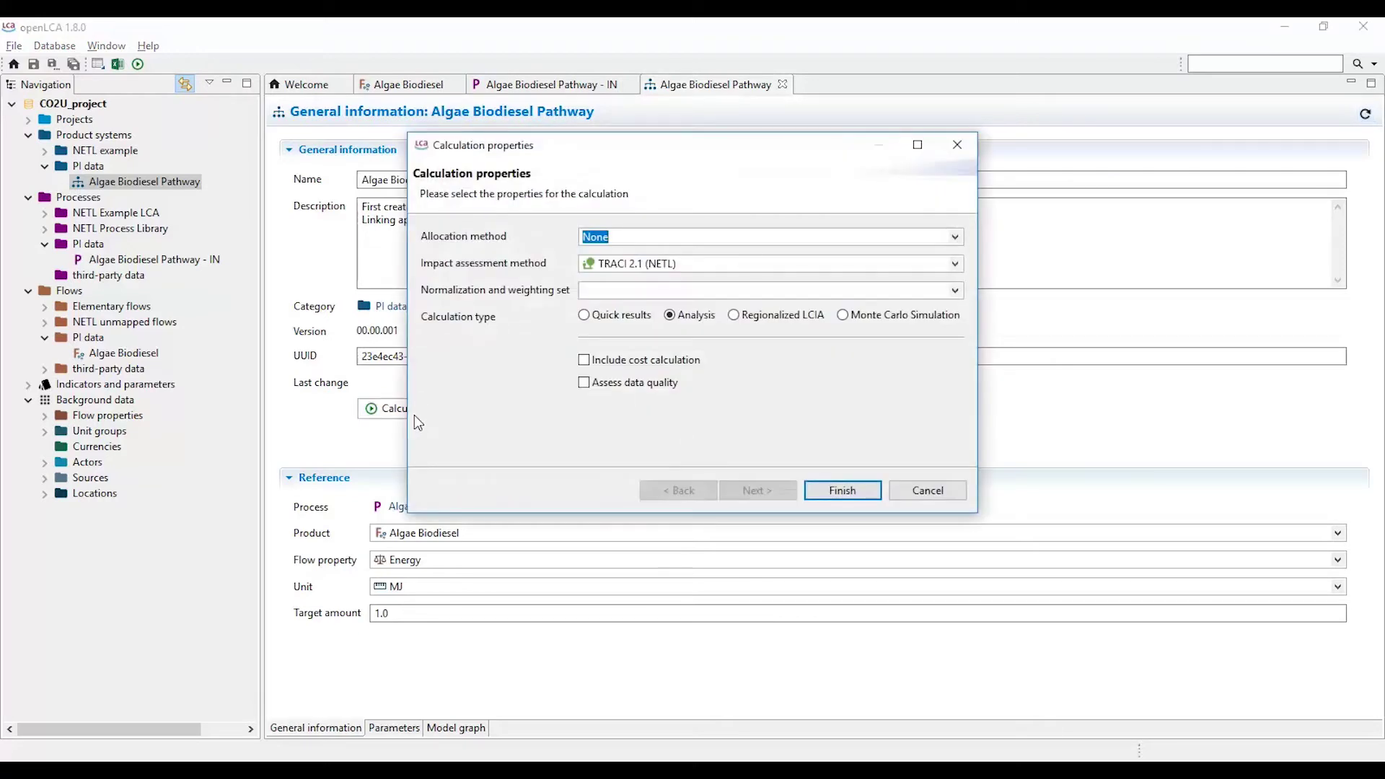
{"action": "left_click", "coordinate": [748, 264]}
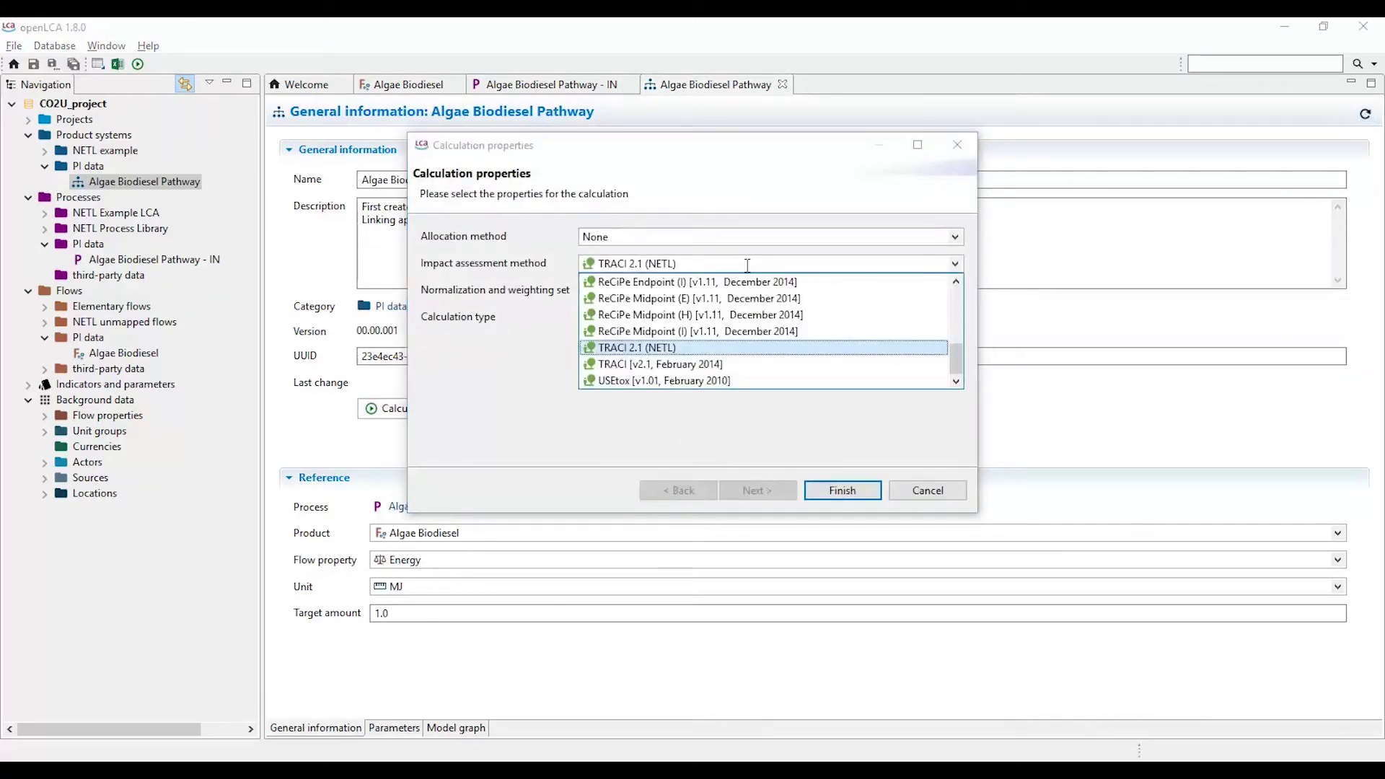
{"action": "left_click", "coordinate": [799, 354]}
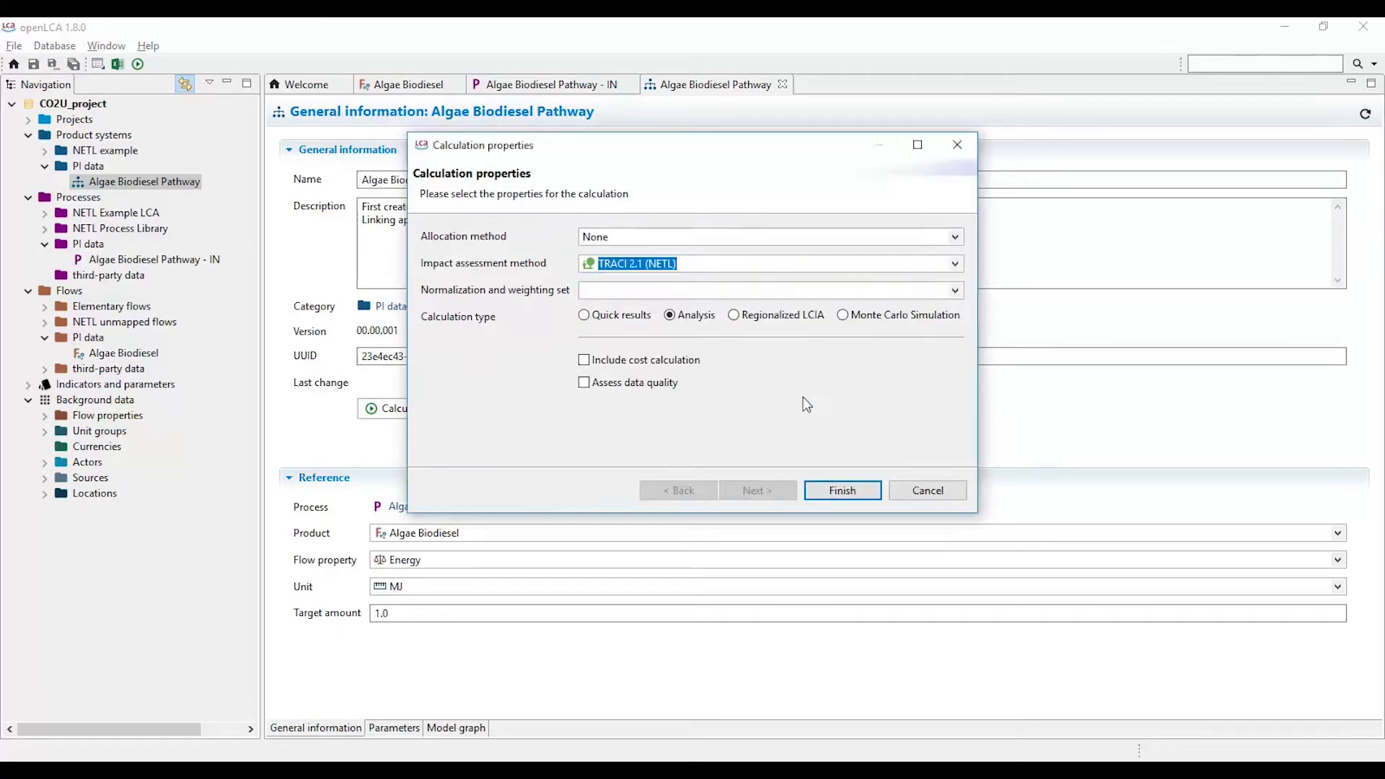
{"action": "left_click", "coordinate": [673, 318]}
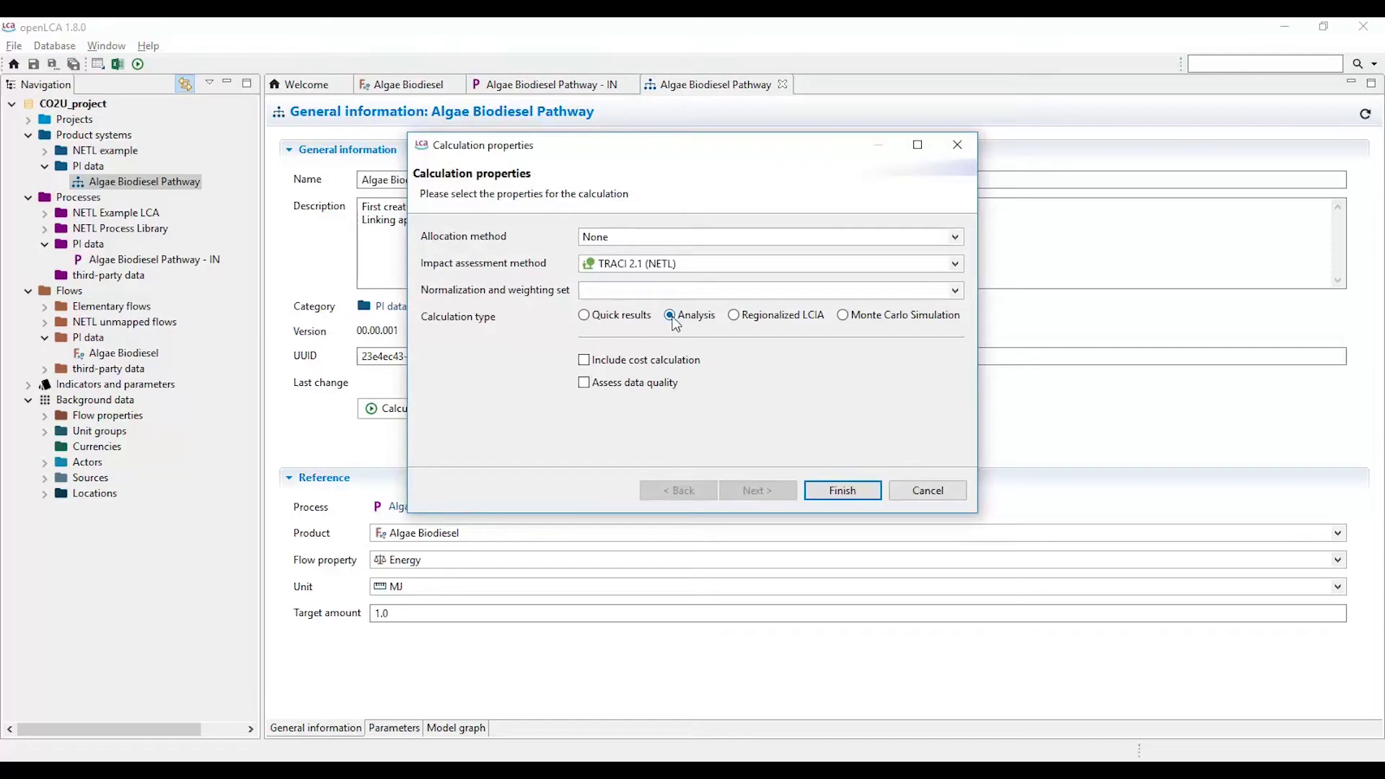
{"action": "left_click", "coordinate": [844, 491]}
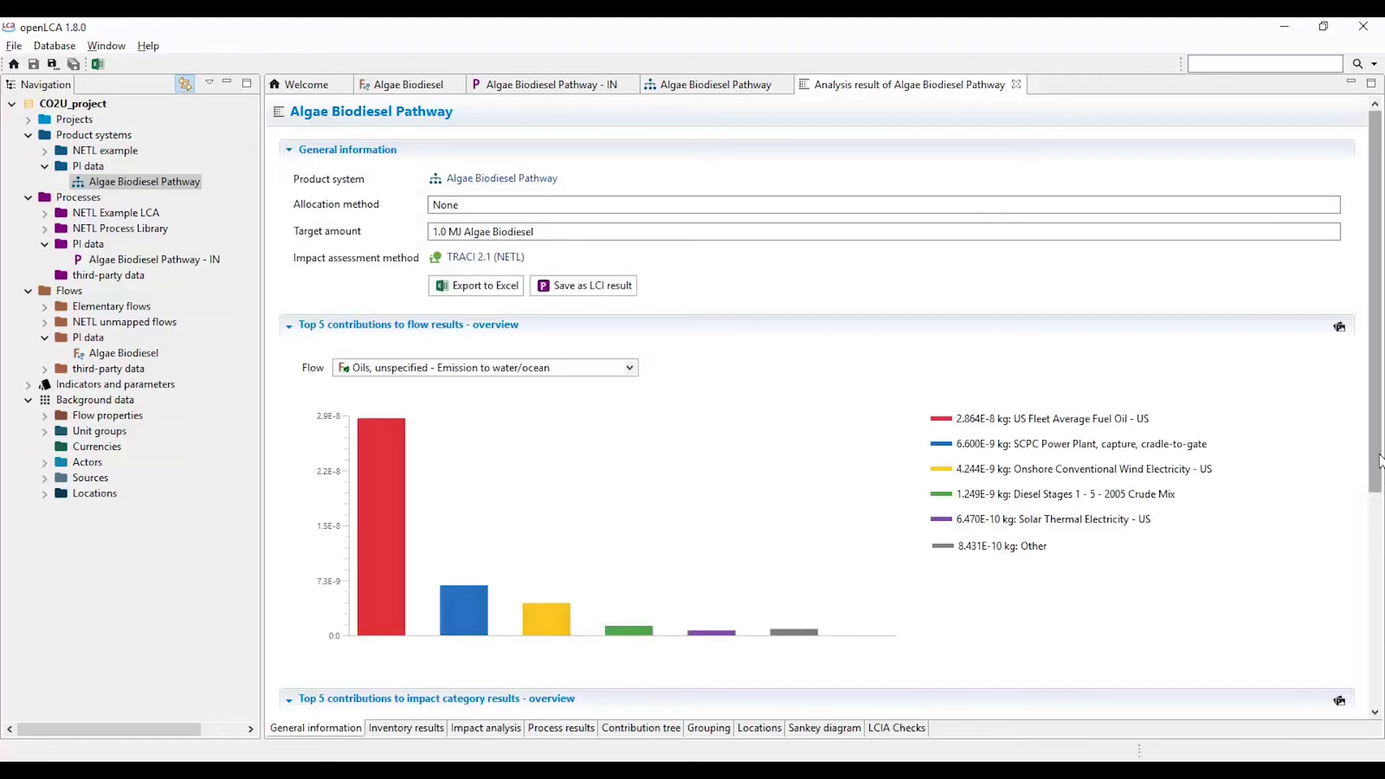
Step: Show the top 5 impact category contributions for Global Warming Potential [100 yr] - TRACI 2.1 (NETL)
{"action": "left_click_drag", "start_coordinate": [1379, 462], "coordinate": [1375, 580]}
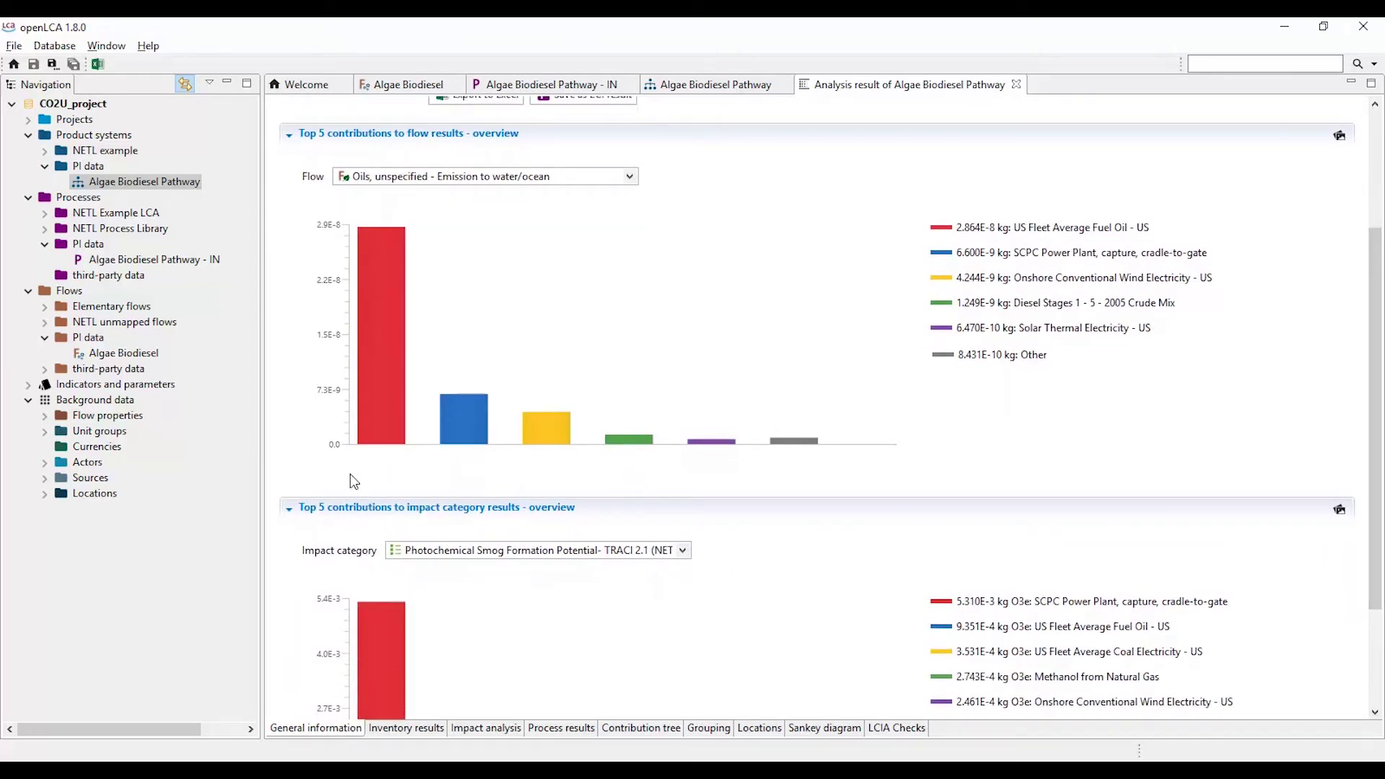
{"action": "left_click", "coordinate": [682, 550]}
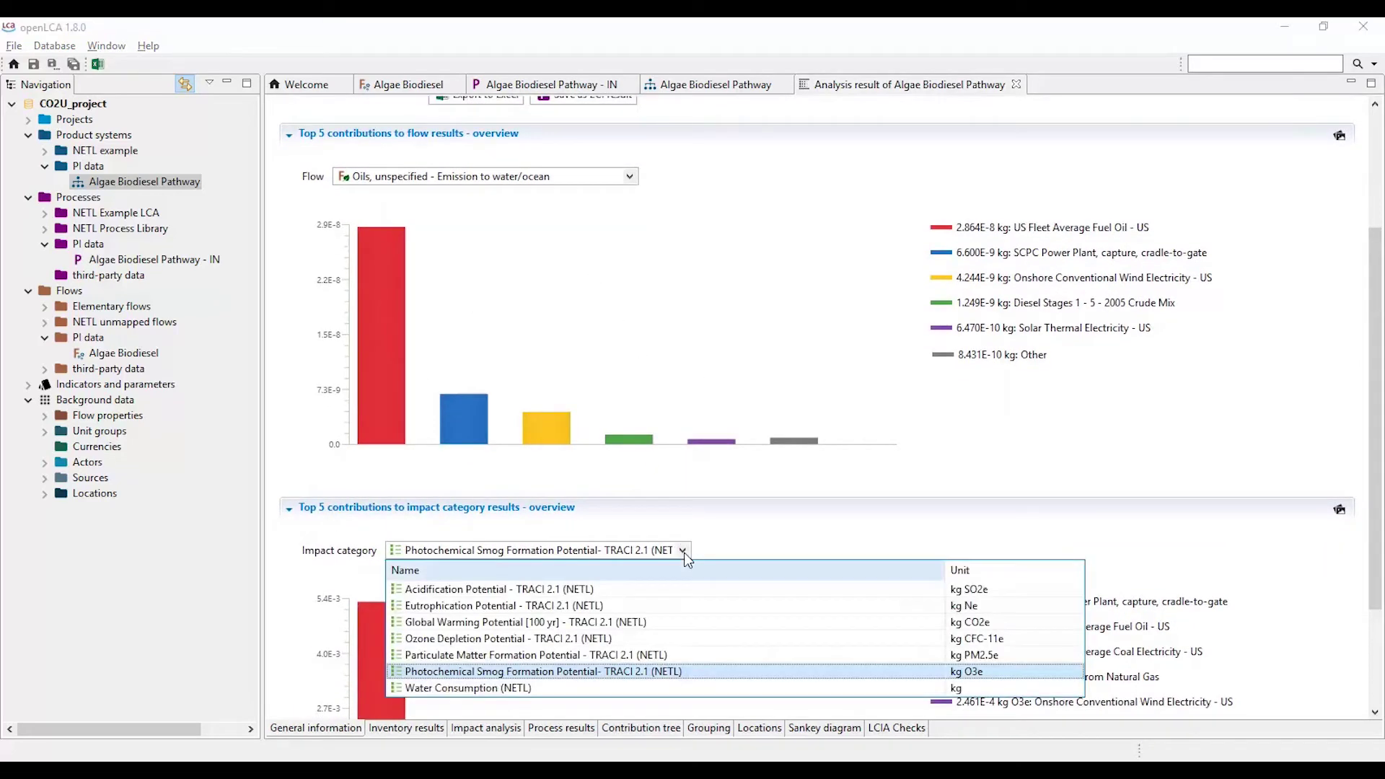
{"action": "left_click", "coordinate": [617, 622]}
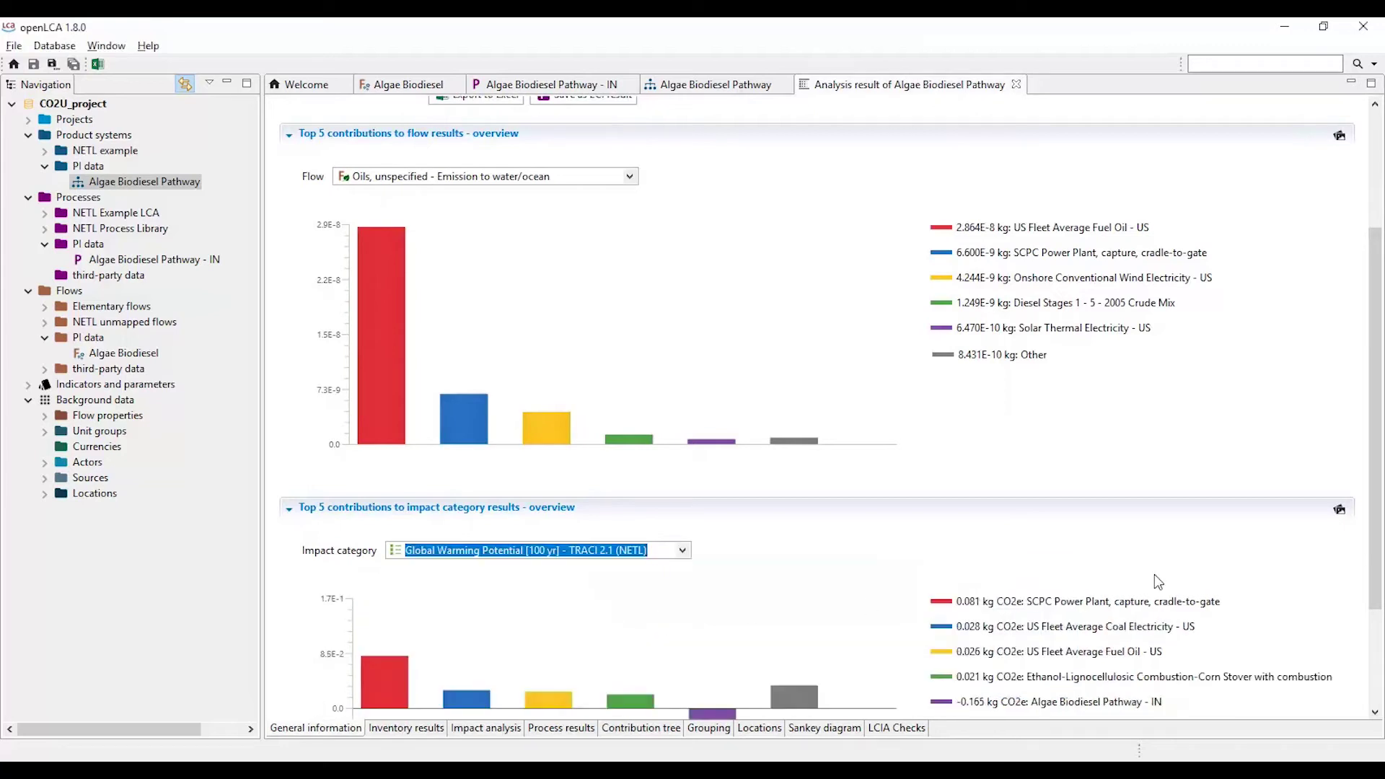
{"action": "left_click_drag", "start_coordinate": [1372, 600], "coordinate": [1376, 699]}
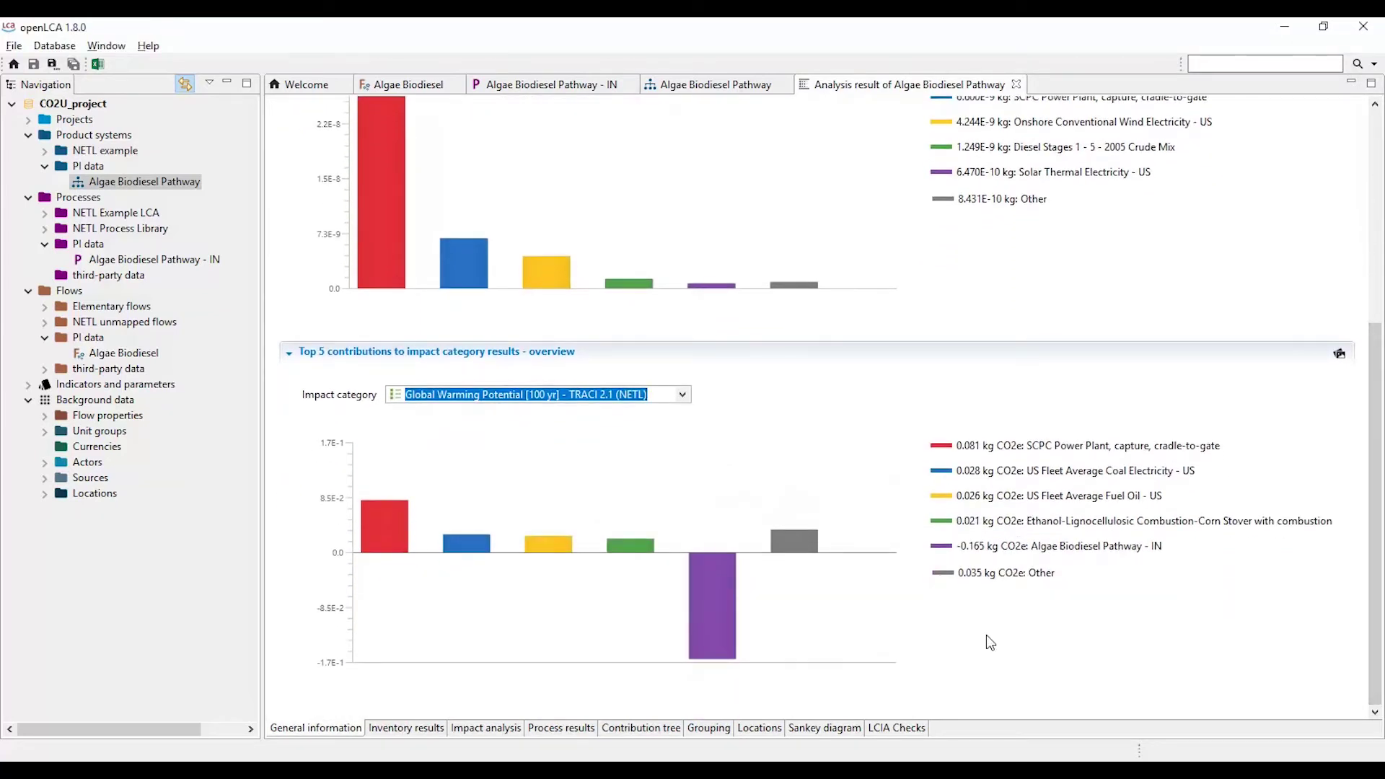
Step: Open the inventory results of the analysis and collapse the Inputs section
{"action": "left_click", "coordinate": [390, 729]}
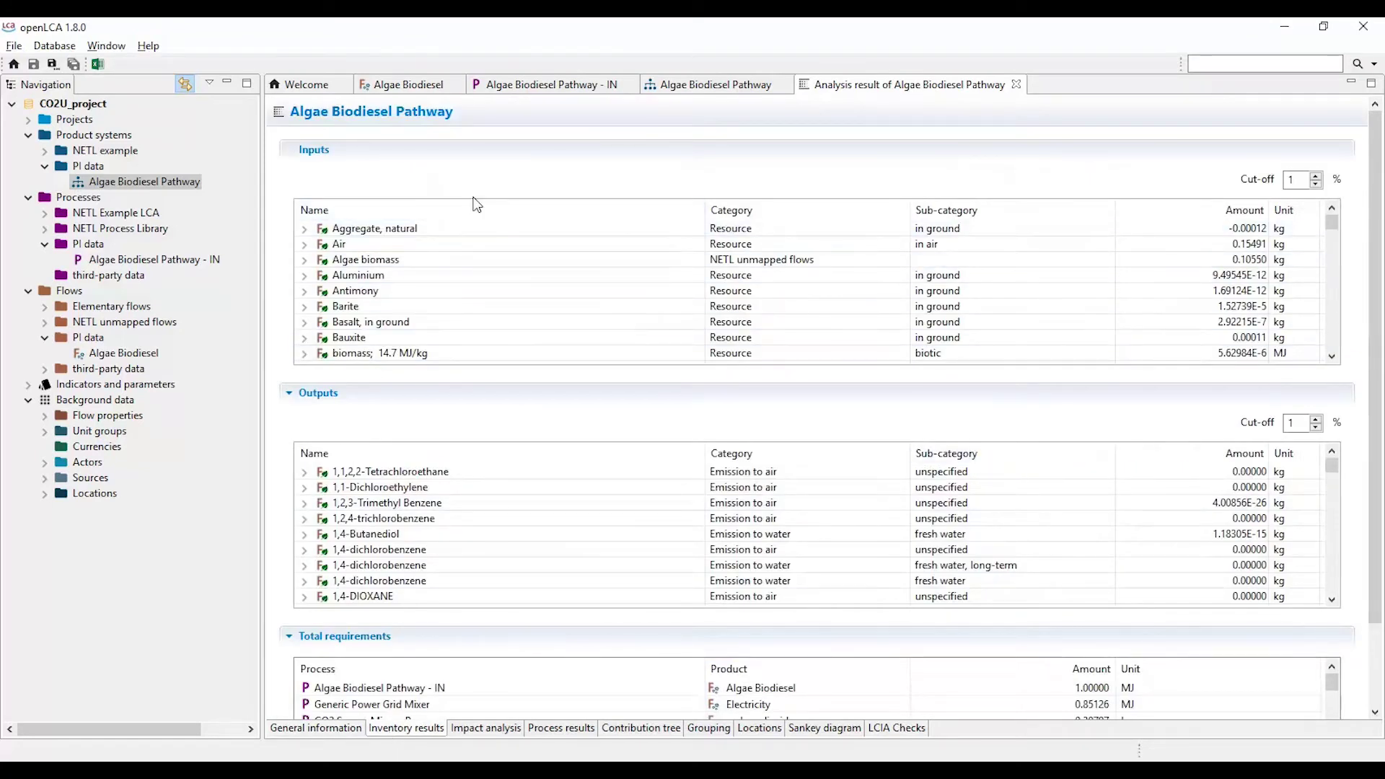
{"action": "left_click", "coordinate": [290, 150]}
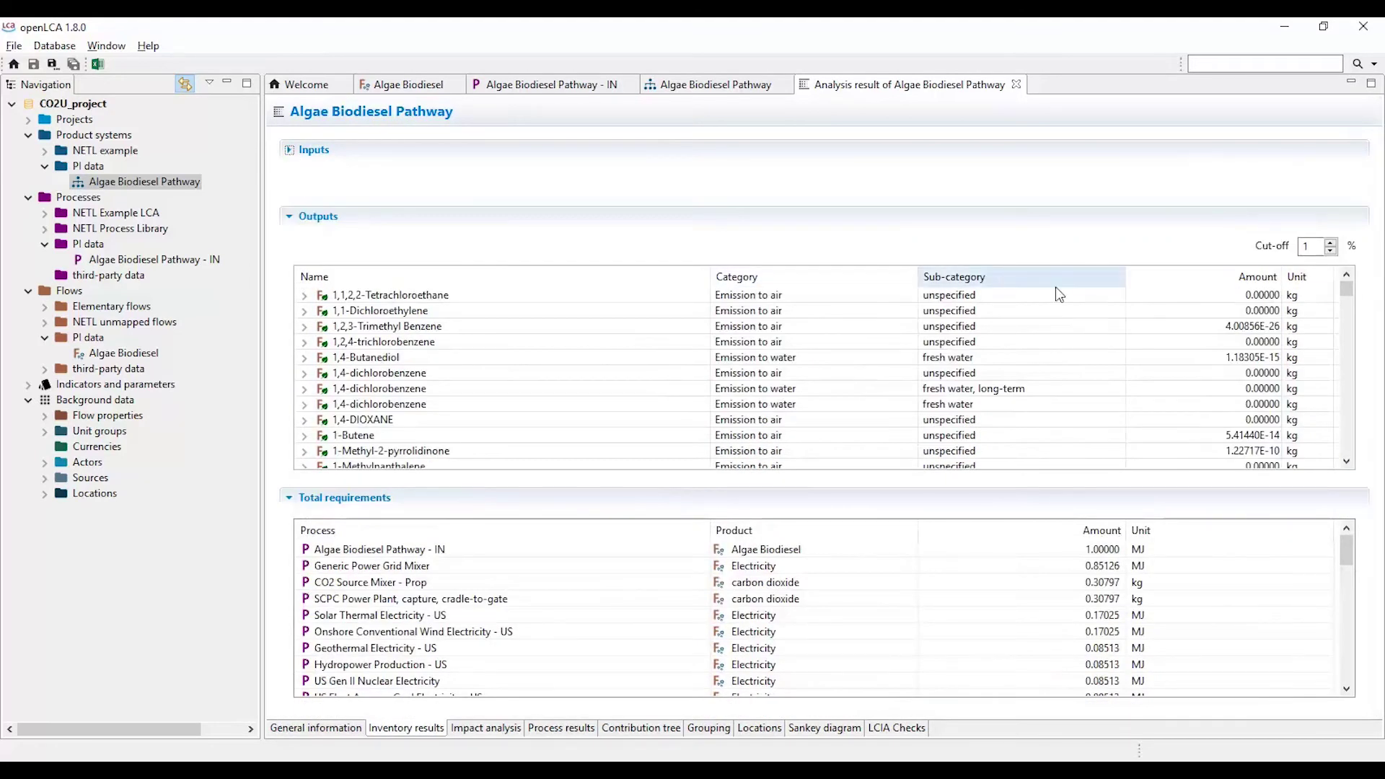
Step: Inspect the processes behind the high population density carbon dioxide output, and review the Total requirements list with the Outputs section collapsed
{"action": "left_click_drag", "start_coordinate": [1346, 296], "coordinate": [1346, 327]}
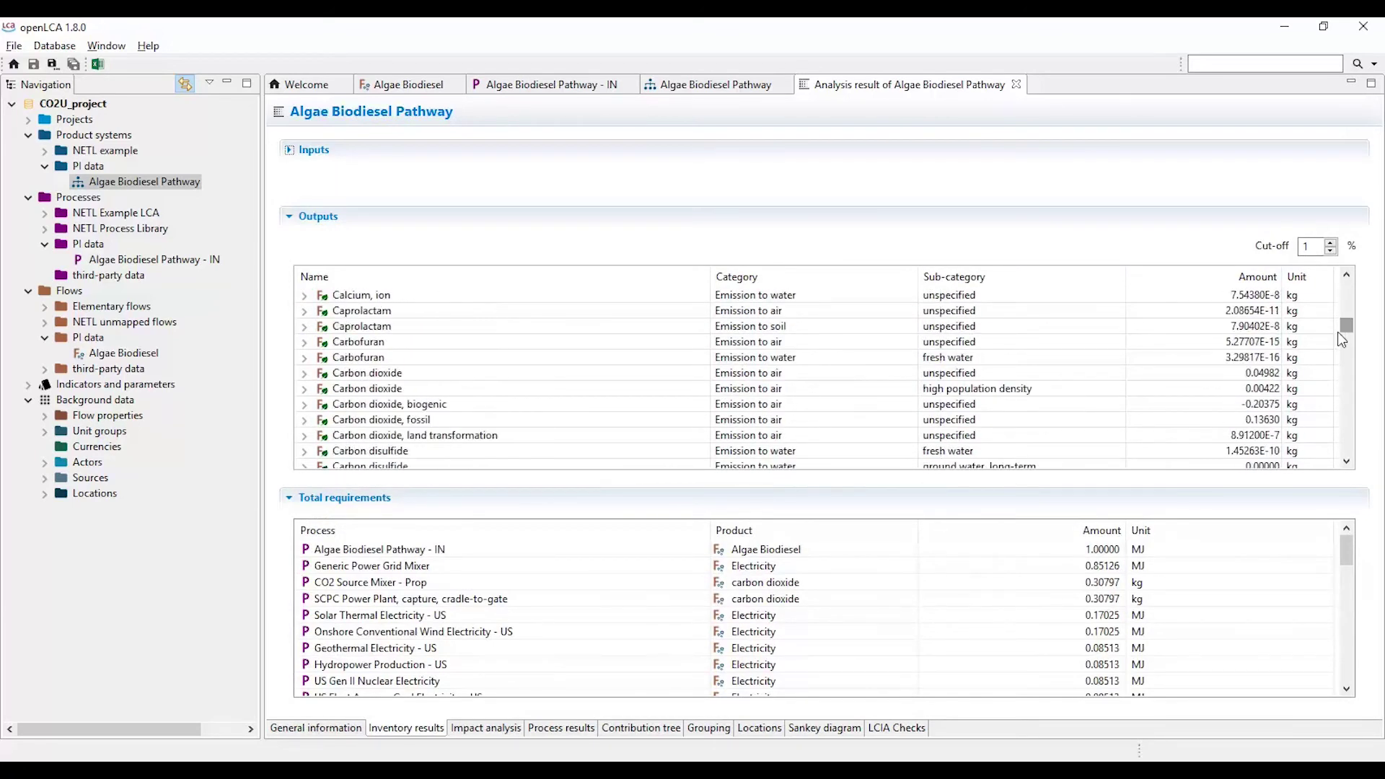
{"action": "left_click", "coordinate": [304, 391]}
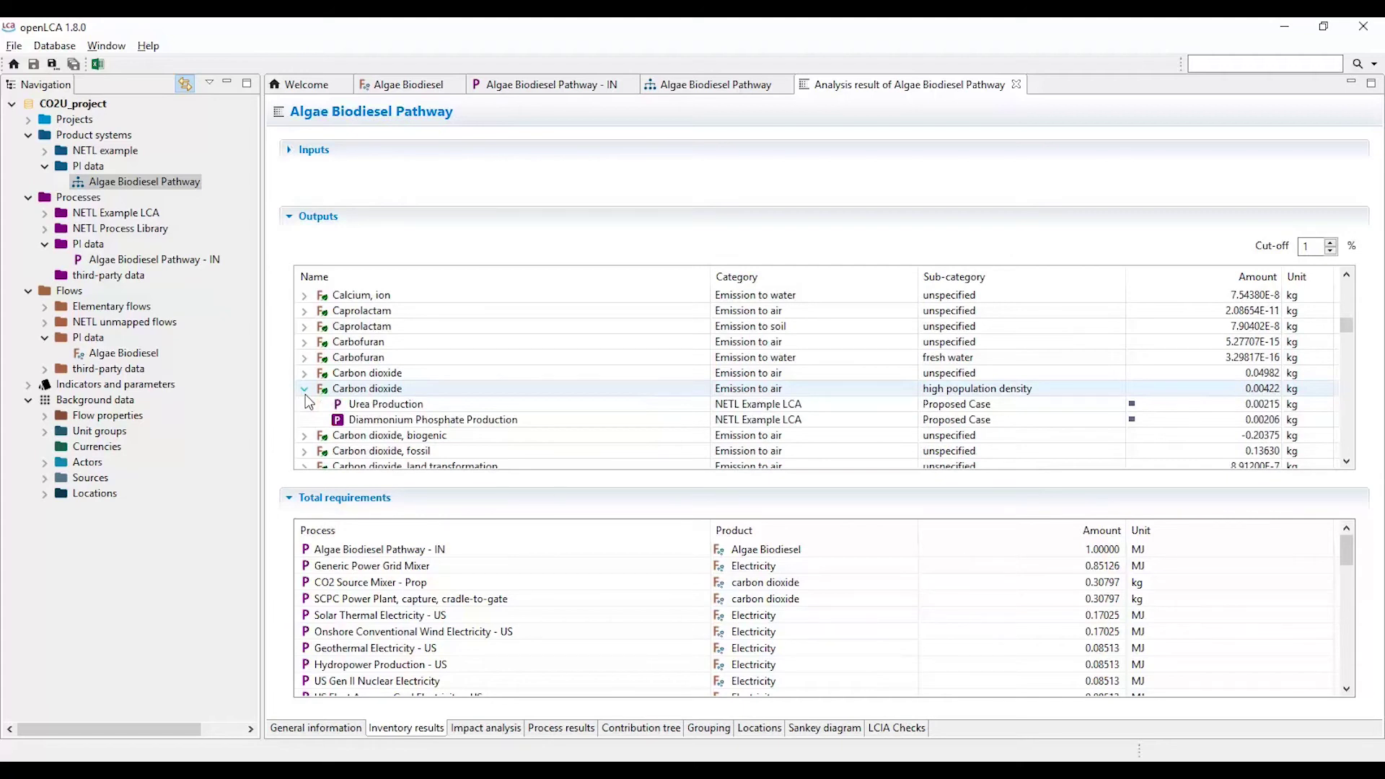
{"action": "left_click", "coordinate": [304, 390]}
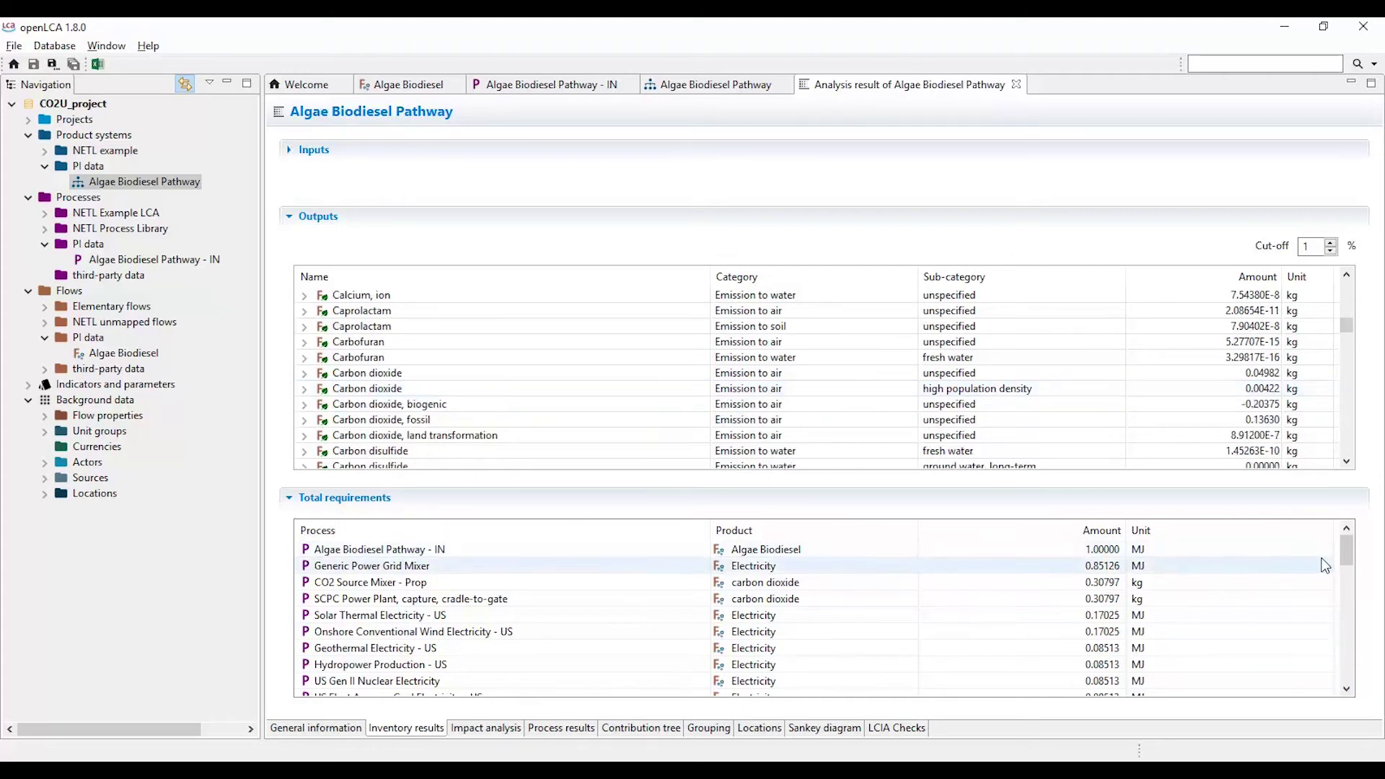
{"action": "left_click", "coordinate": [288, 216]}
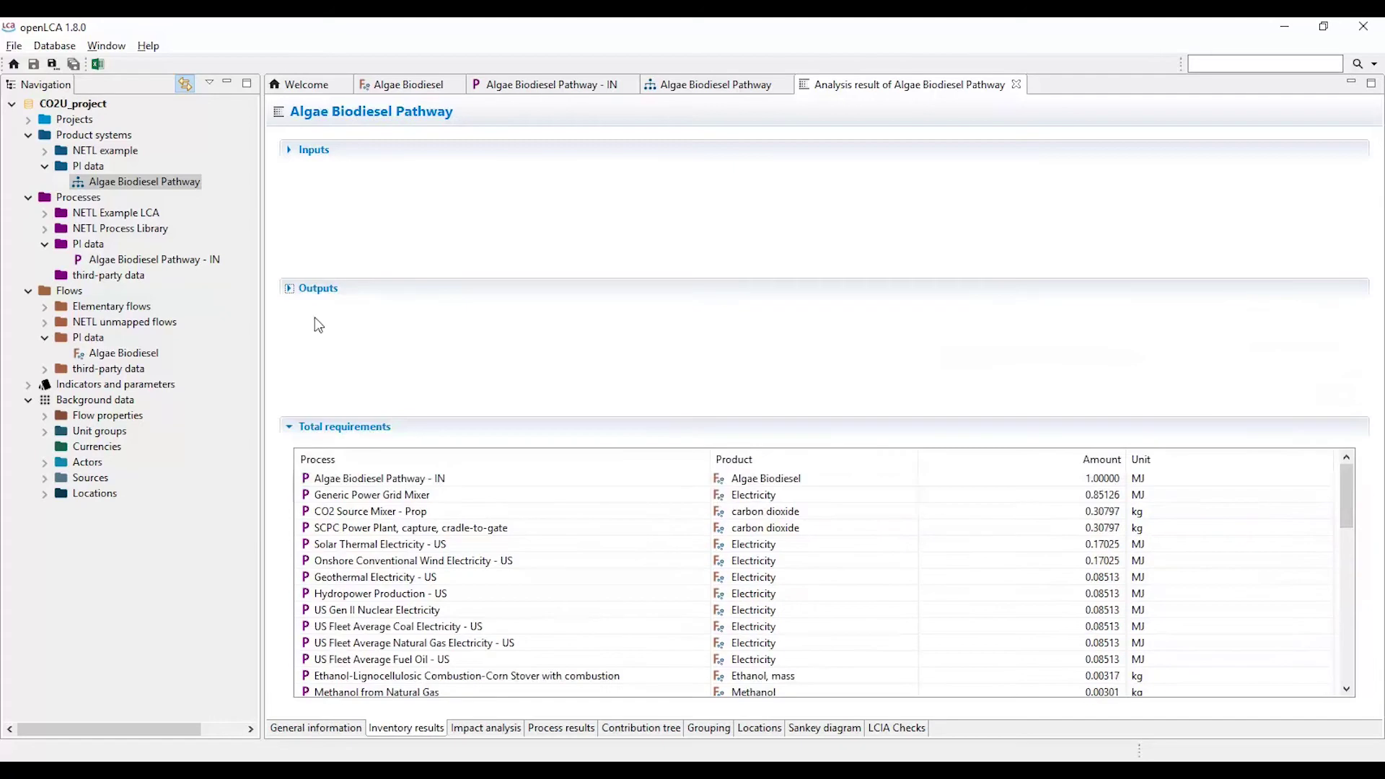
{"action": "left_click_drag", "start_coordinate": [1357, 505], "coordinate": [1358, 632]}
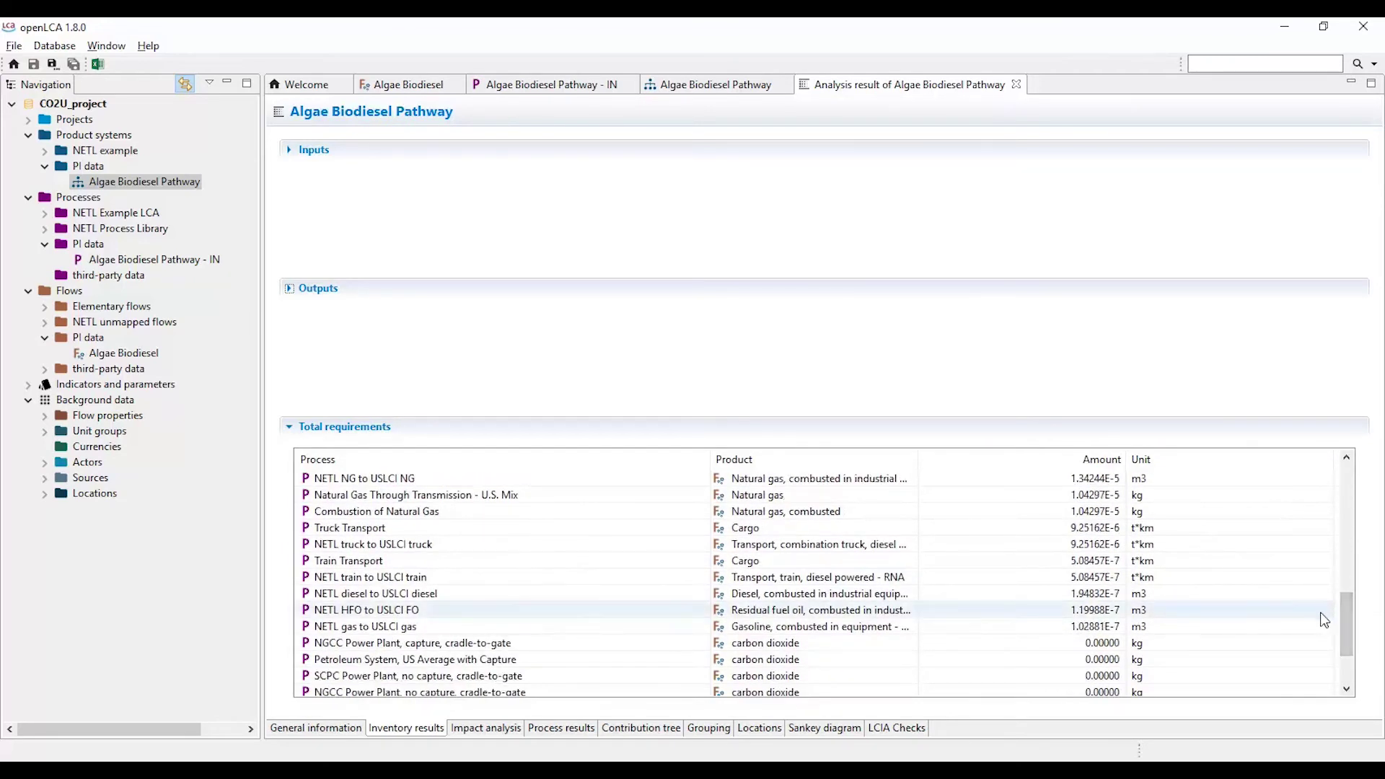
Step: In the impact analysis, examine Eutrophication Potential - TRACI 2.1 (NETL) first by process and again with subgrouping by processes turned off
{"action": "left_click", "coordinate": [485, 730]}
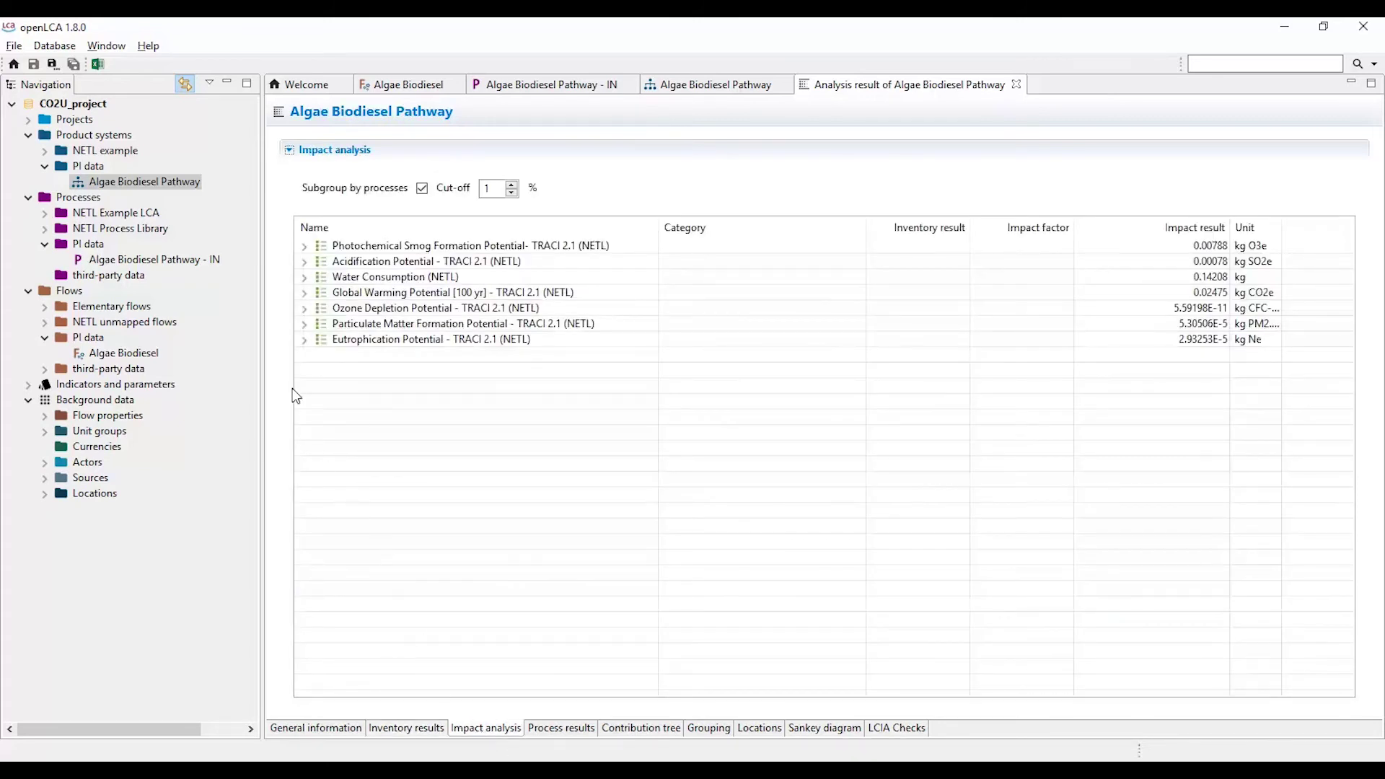
{"action": "left_click", "coordinate": [304, 341]}
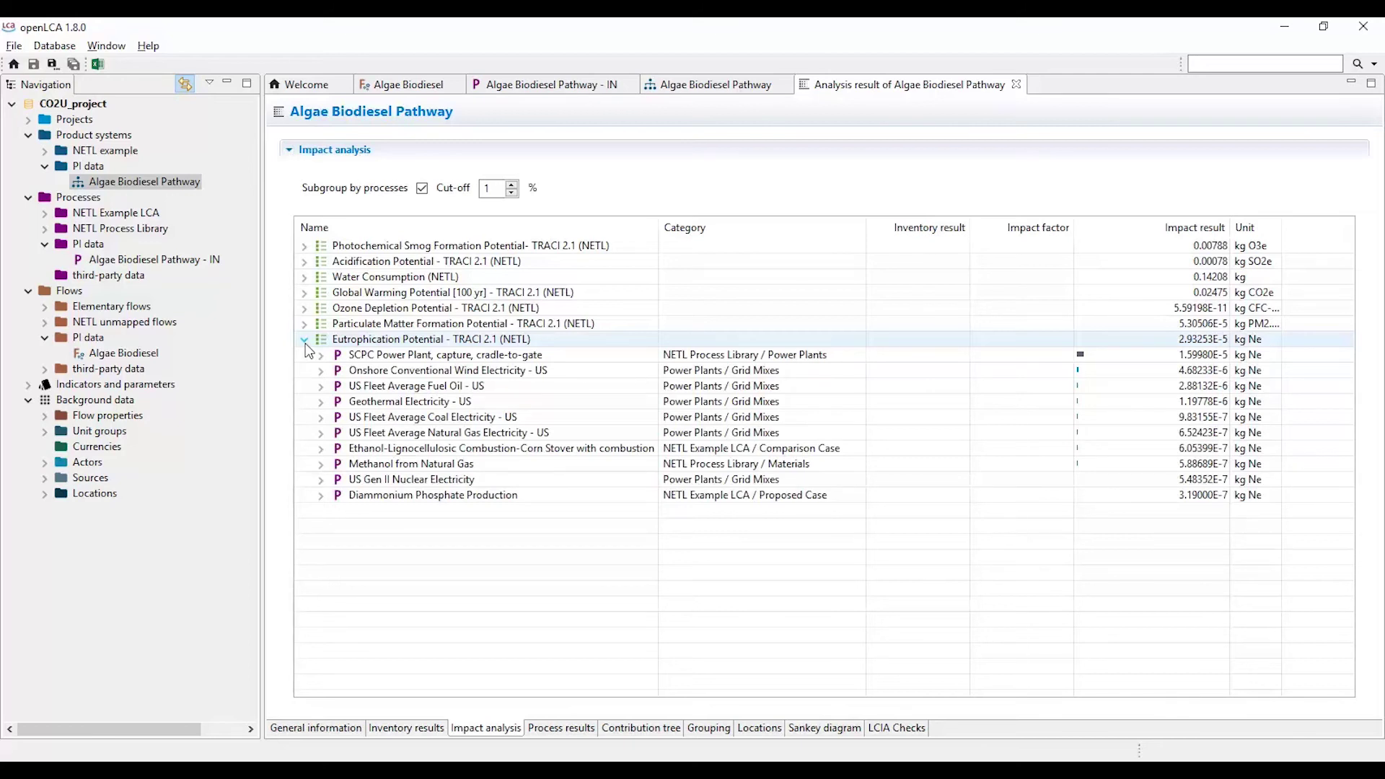
{"action": "left_click", "coordinate": [422, 190]}
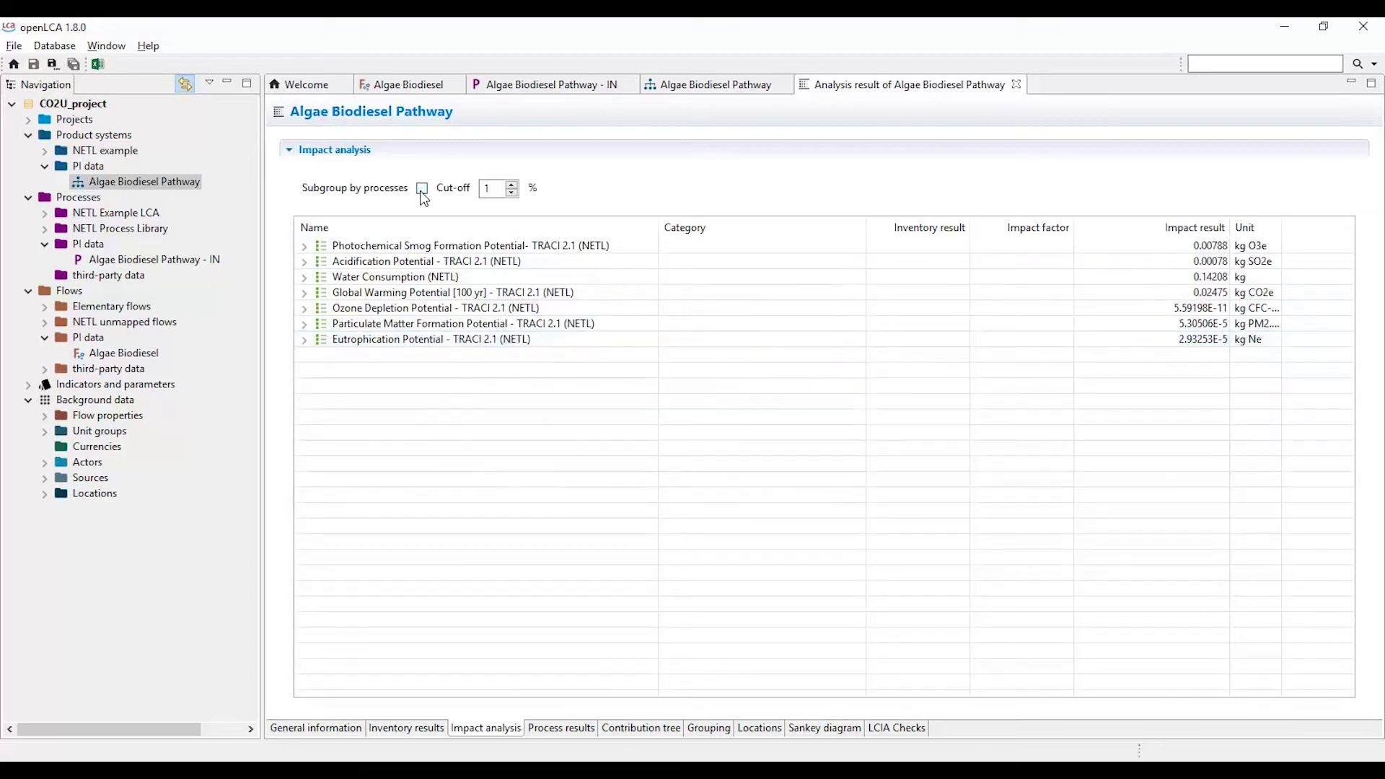
{"action": "left_click", "coordinate": [305, 341]}
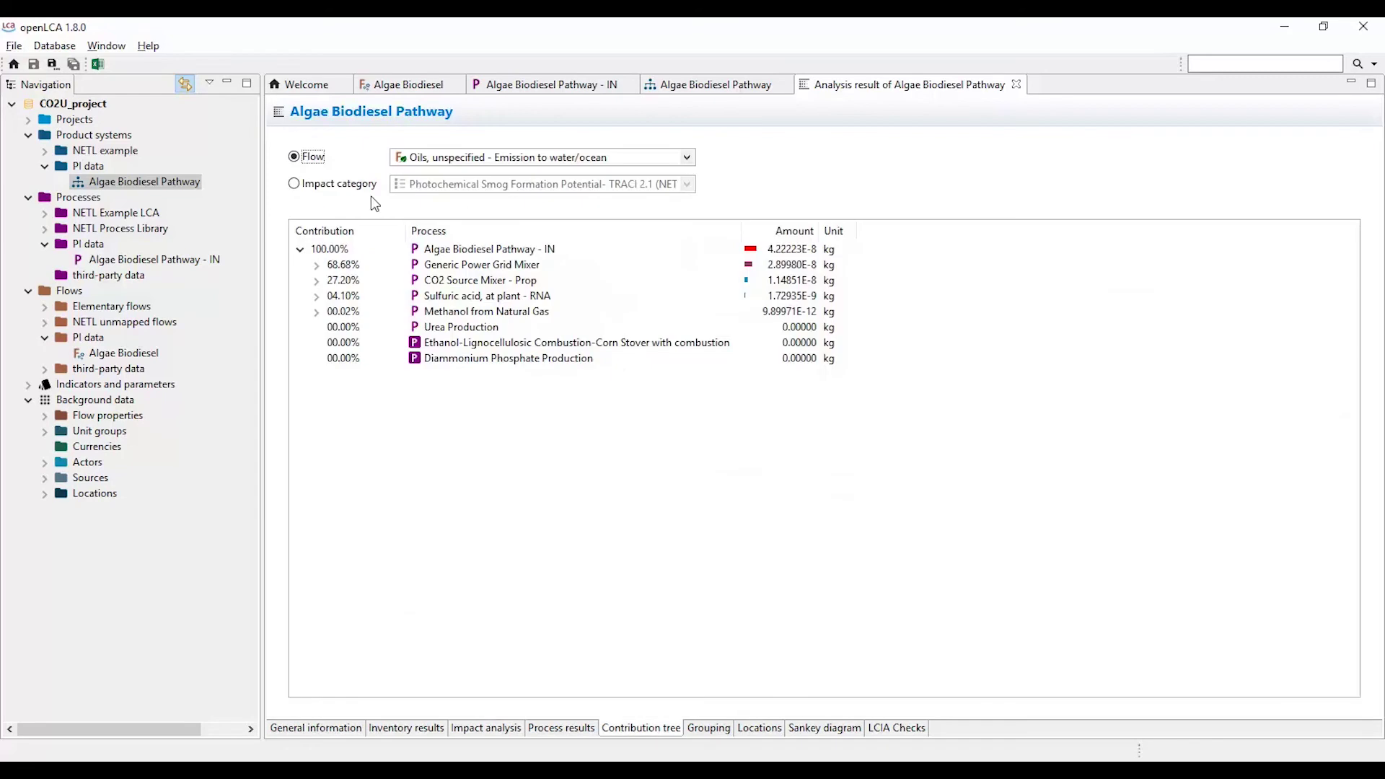
Step: Show the contribution tree by impact category for Particulate Matter Formation Potential - TRACI 2.1 (NETL)
{"action": "left_click", "coordinate": [328, 189]}
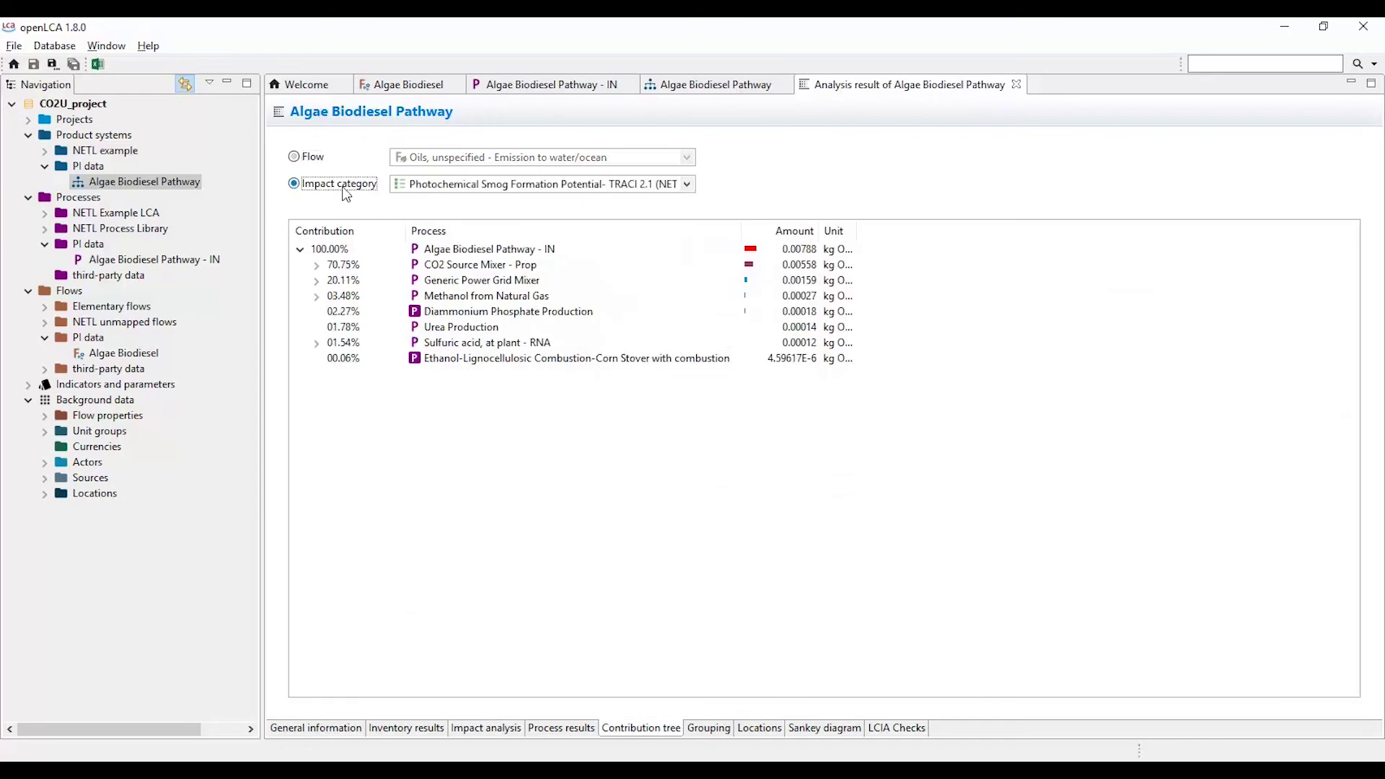
{"action": "left_click", "coordinate": [688, 186]}
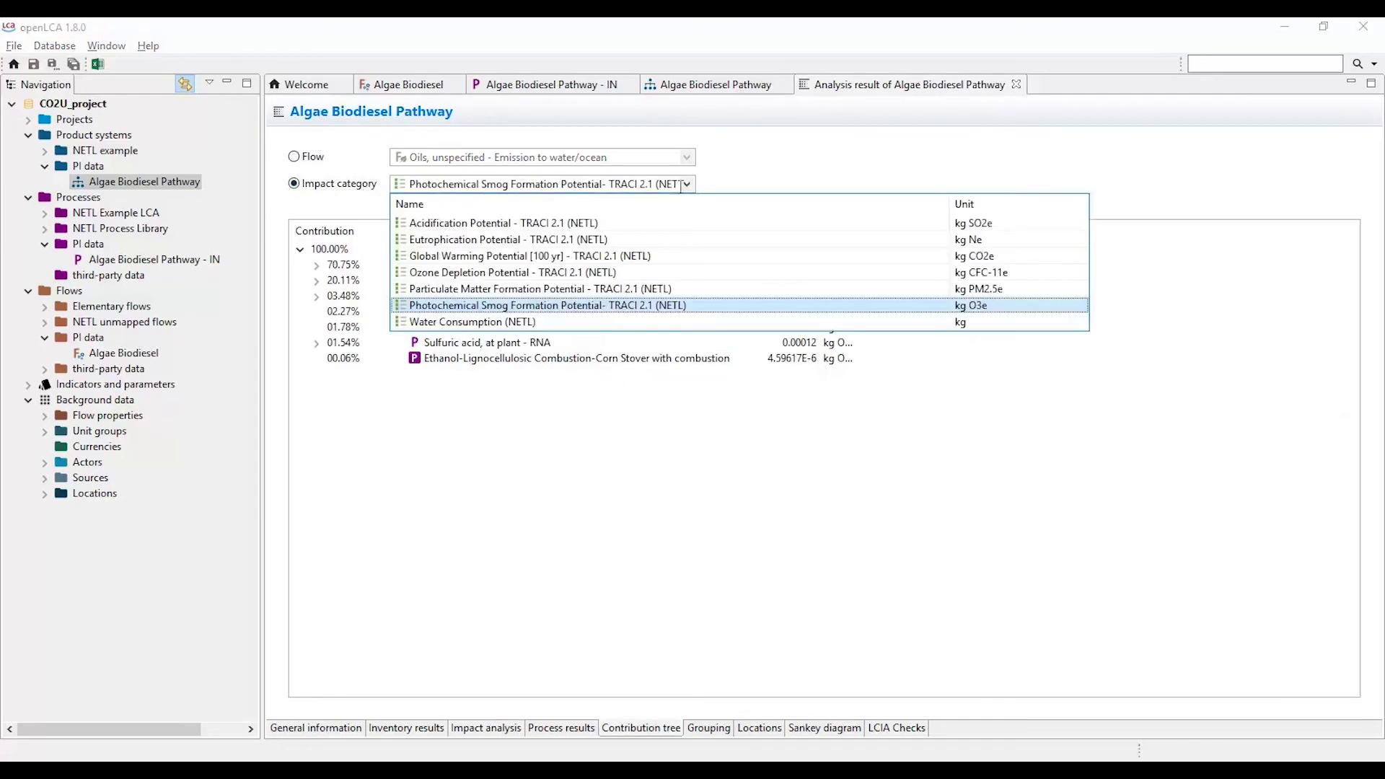
{"action": "left_click", "coordinate": [554, 291]}
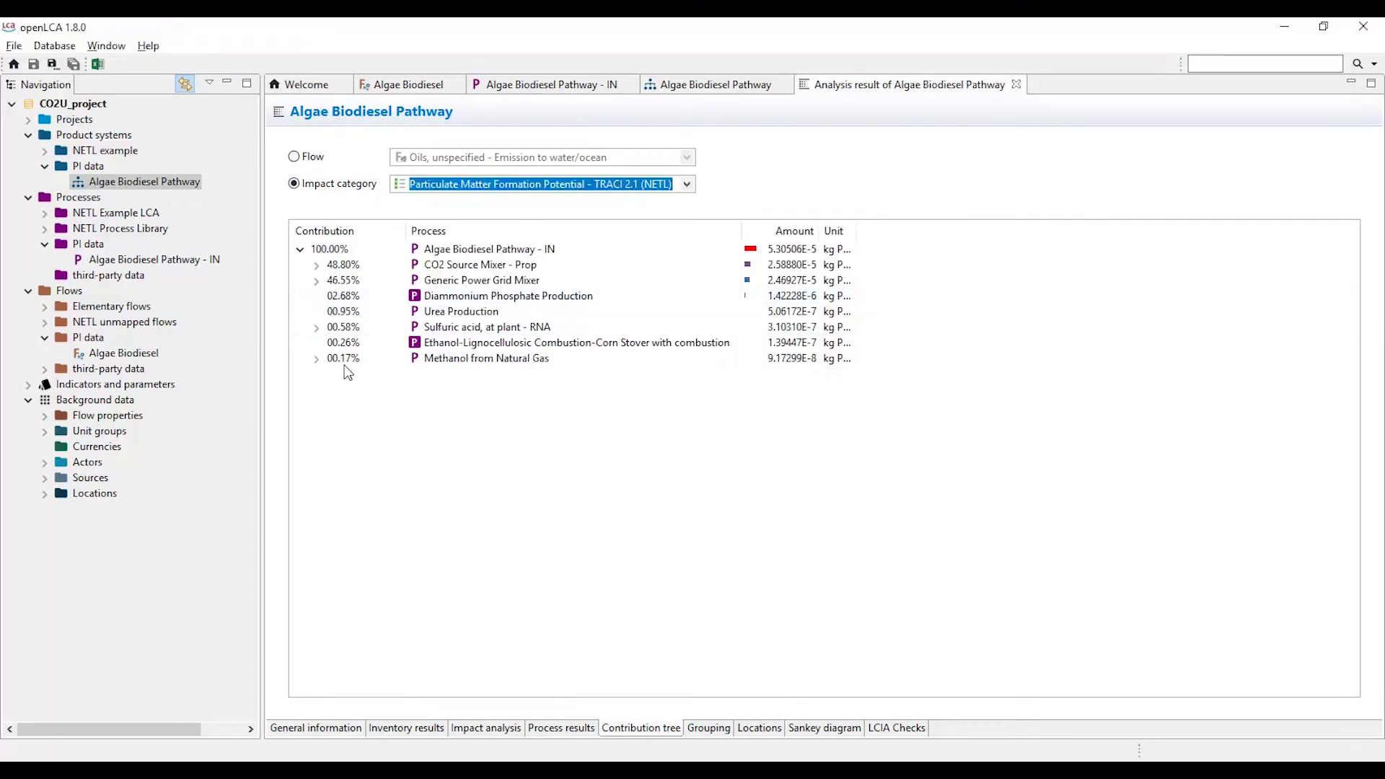
Step: Expand both Generic Power Grid Mixer branches and CO2 Source Mixer - Prop in the contribution tree, and widen the Unit column to show full units
{"action": "left_click", "coordinate": [317, 281]}
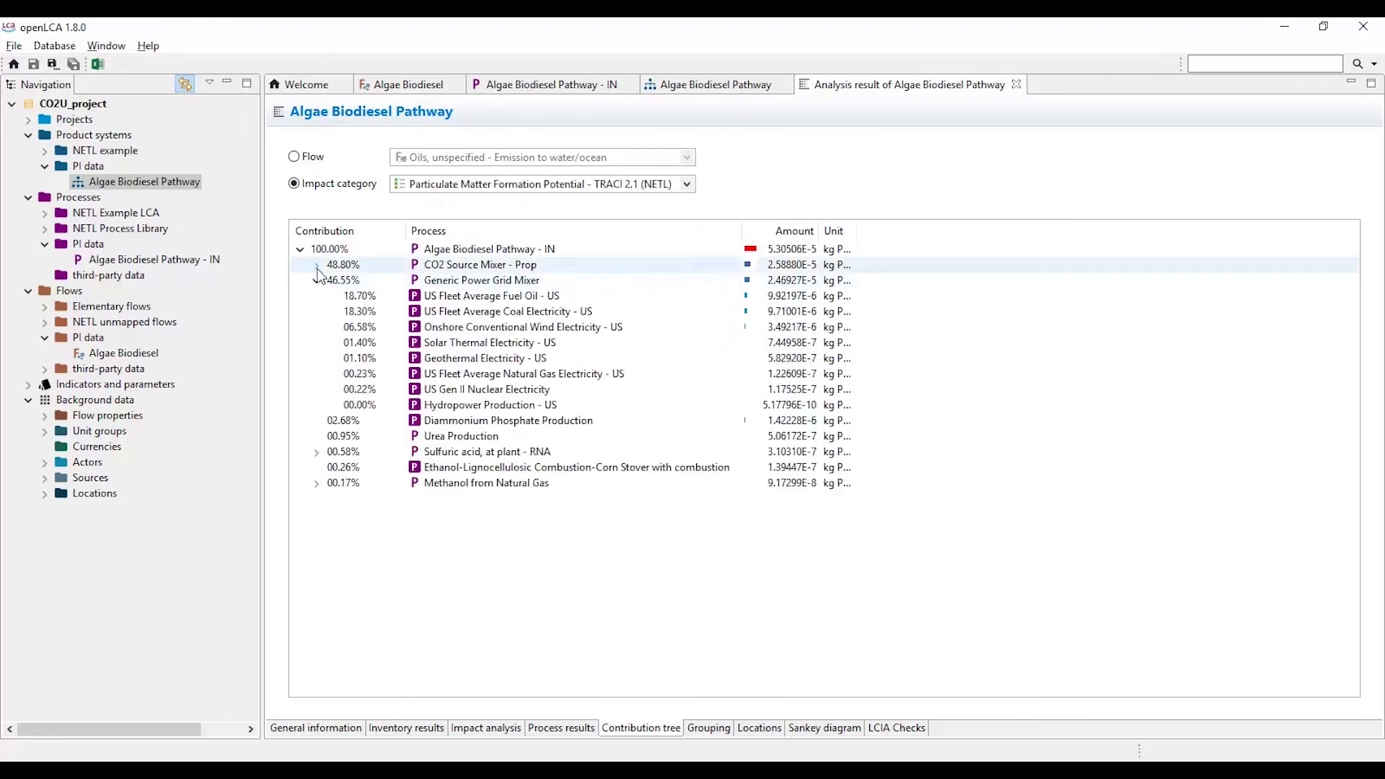
{"action": "left_click", "coordinate": [318, 266]}
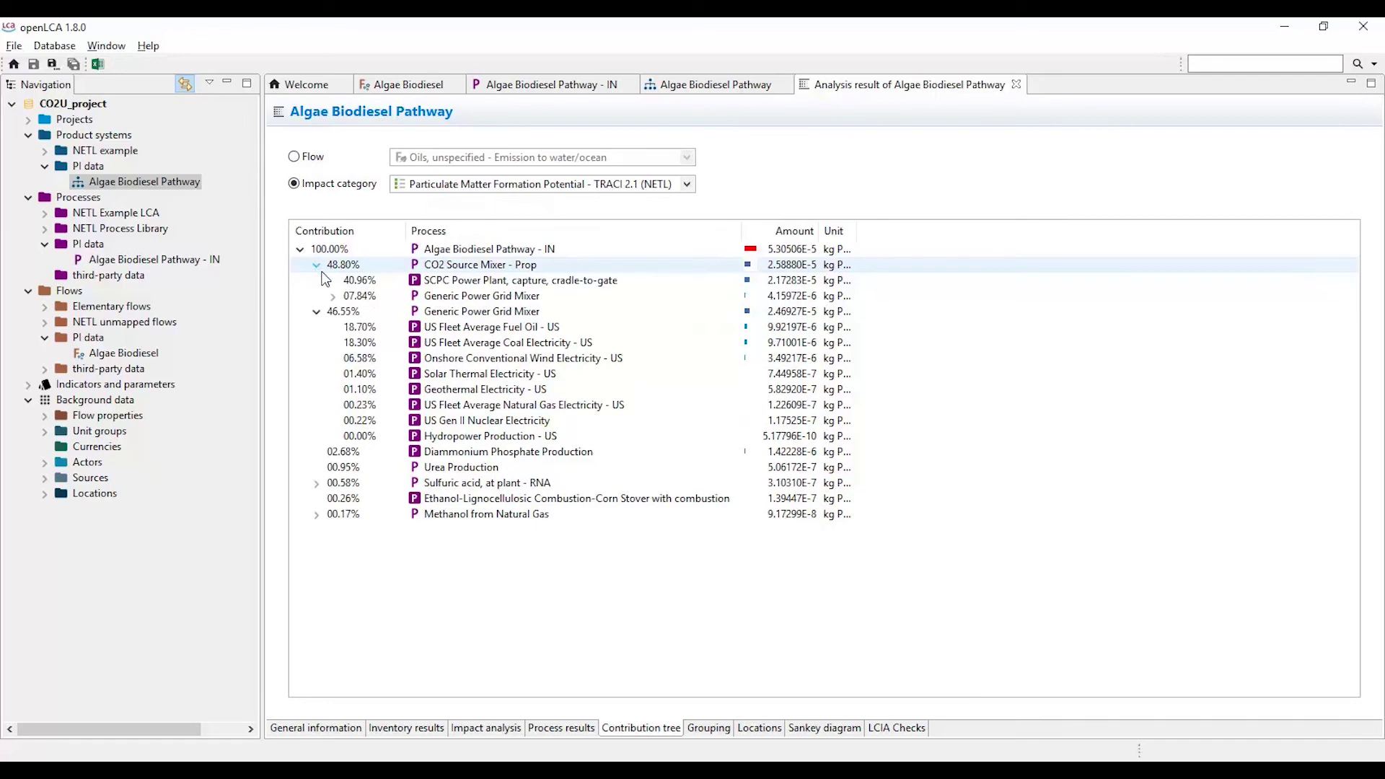
{"action": "left_click", "coordinate": [333, 297]}
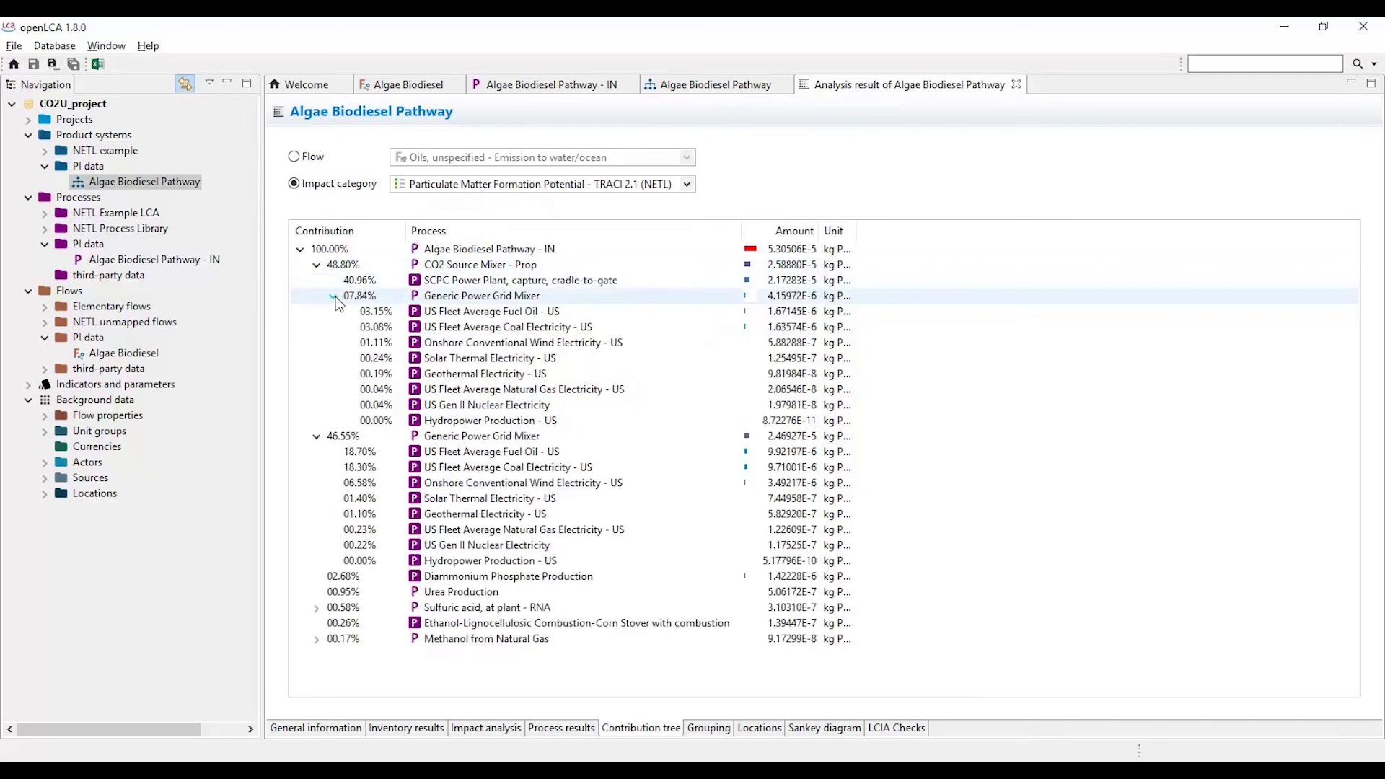
{"action": "left_click_drag", "start_coordinate": [858, 231], "coordinate": [899, 233]}
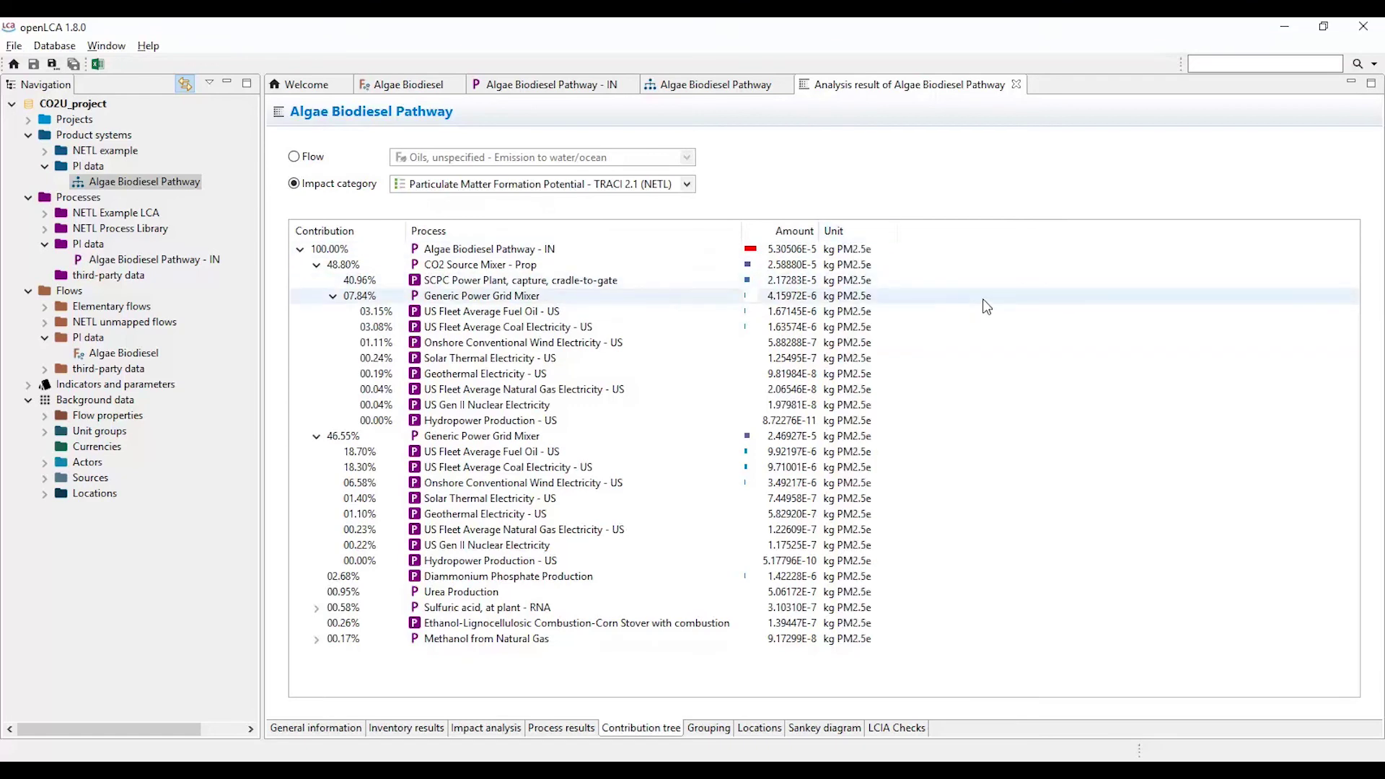
Step: Export the analysis results to Excel as Algae_Biodiesel_Pathway.xlsx in the Databases folder
{"action": "left_click", "coordinate": [328, 728]}
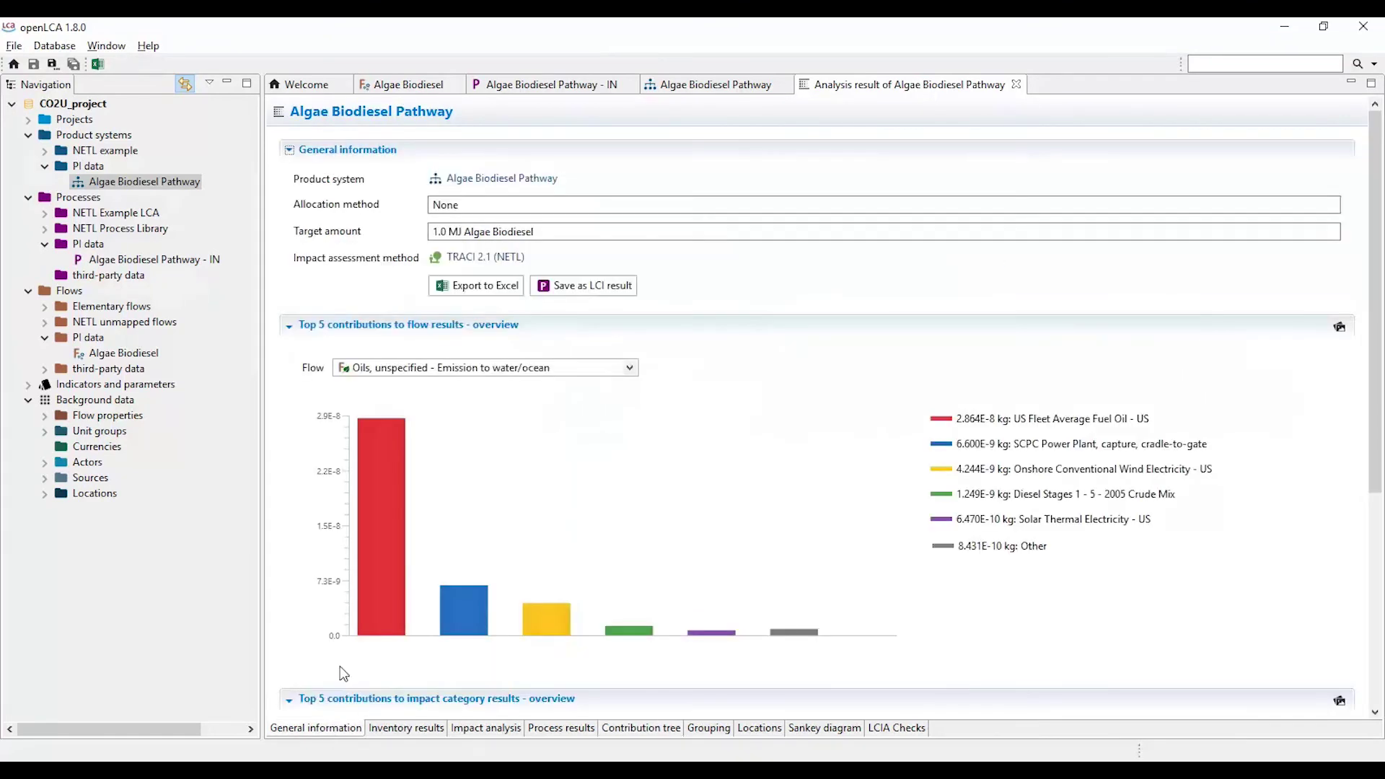
{"action": "left_click", "coordinate": [464, 286]}
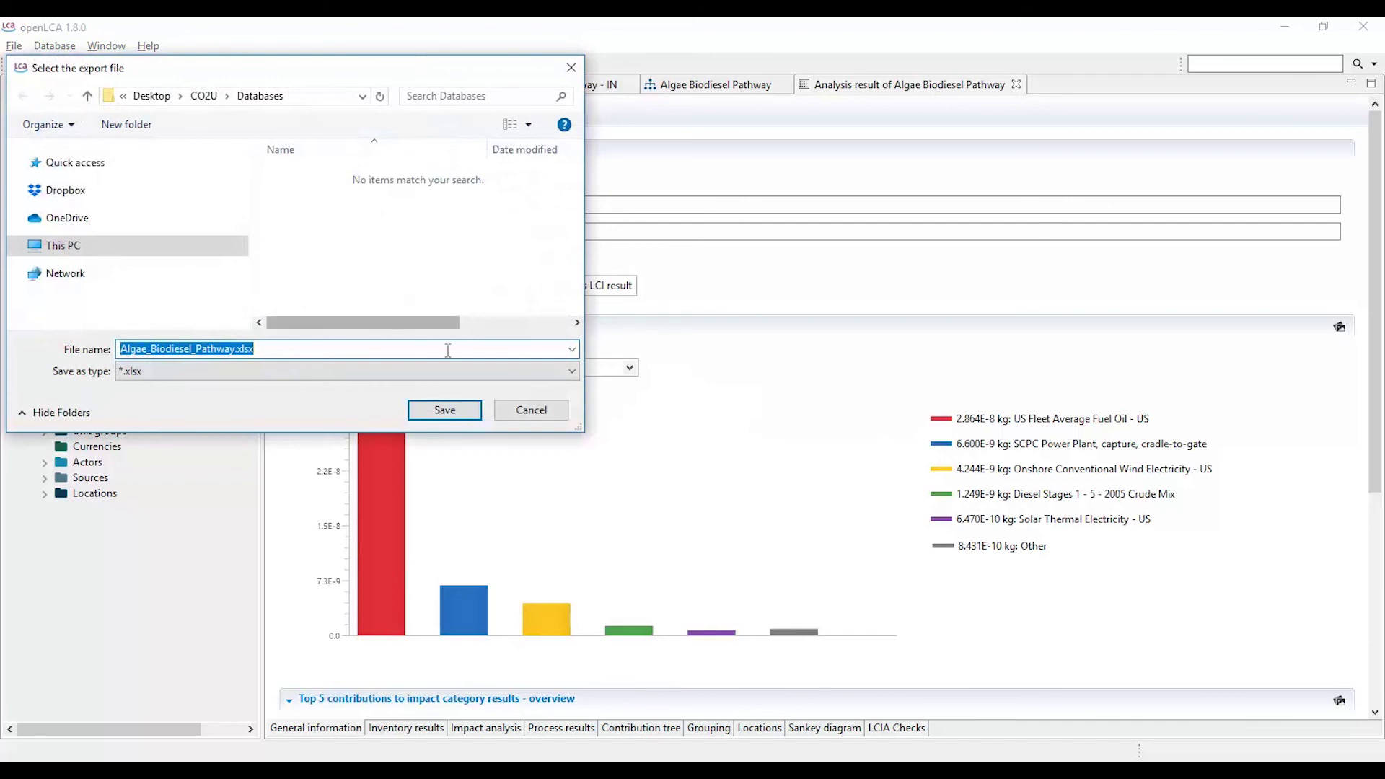
{"action": "left_click", "coordinate": [453, 411]}
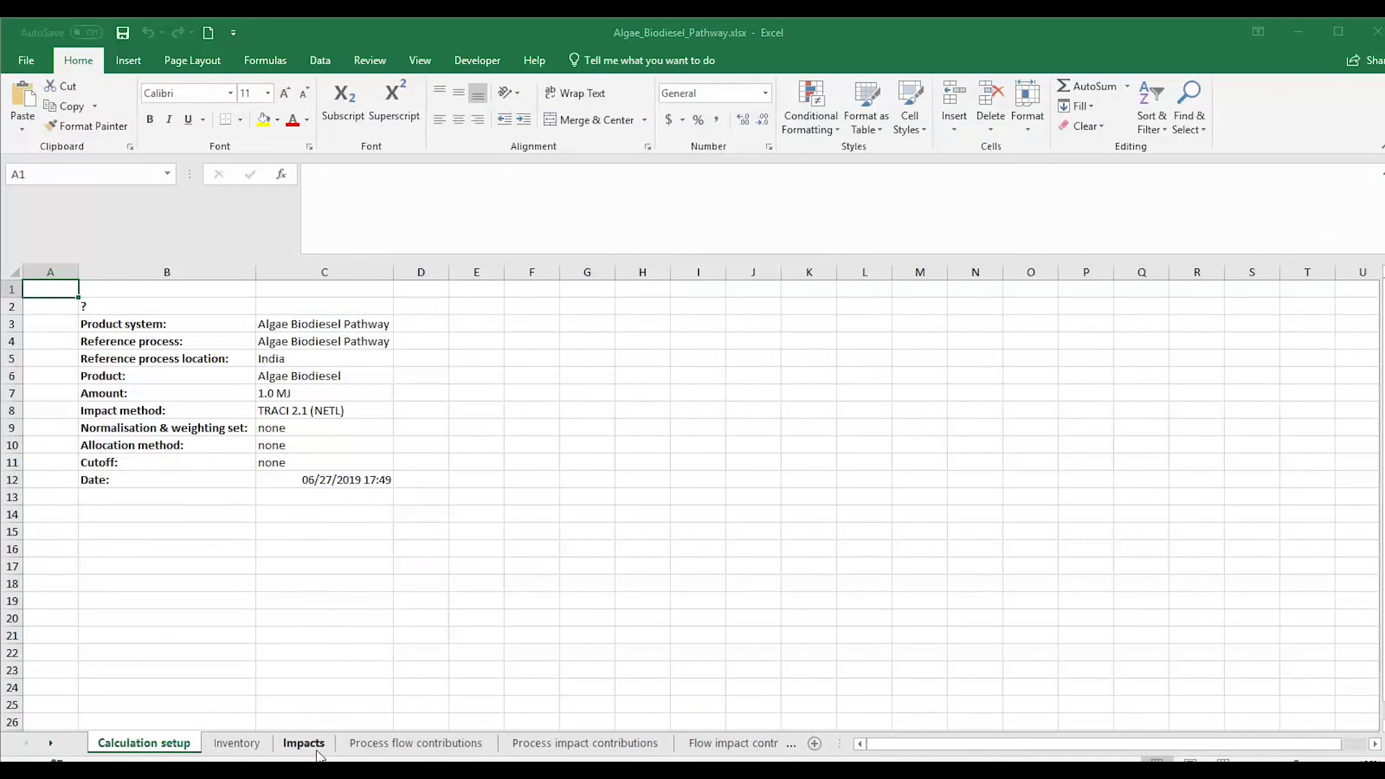
Step: Switch to Excel and look through the Inventory, Impacts, Process flow contributions and Process impact contributions sheets of the exported workbook
{"action": "left_click", "coordinate": [260, 747]}
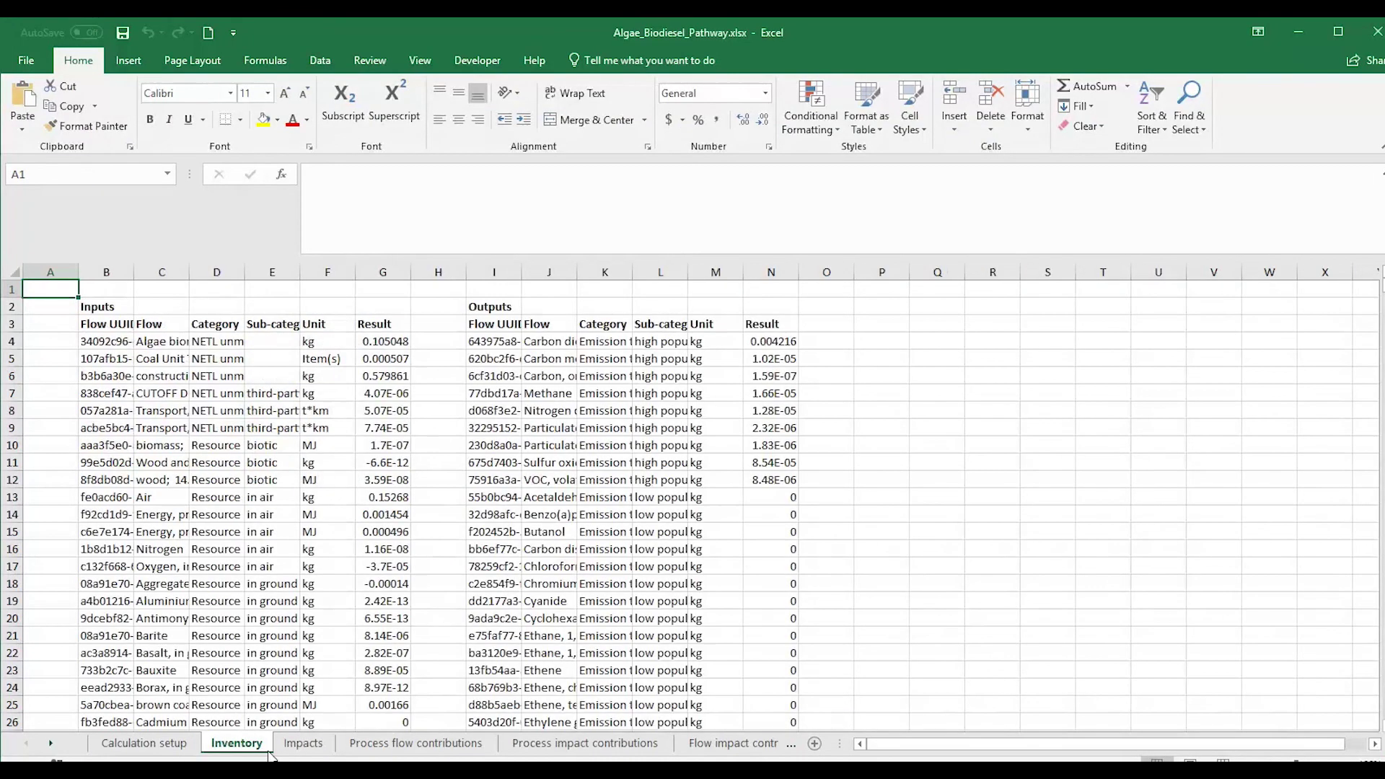
{"action": "left_click", "coordinate": [323, 751]}
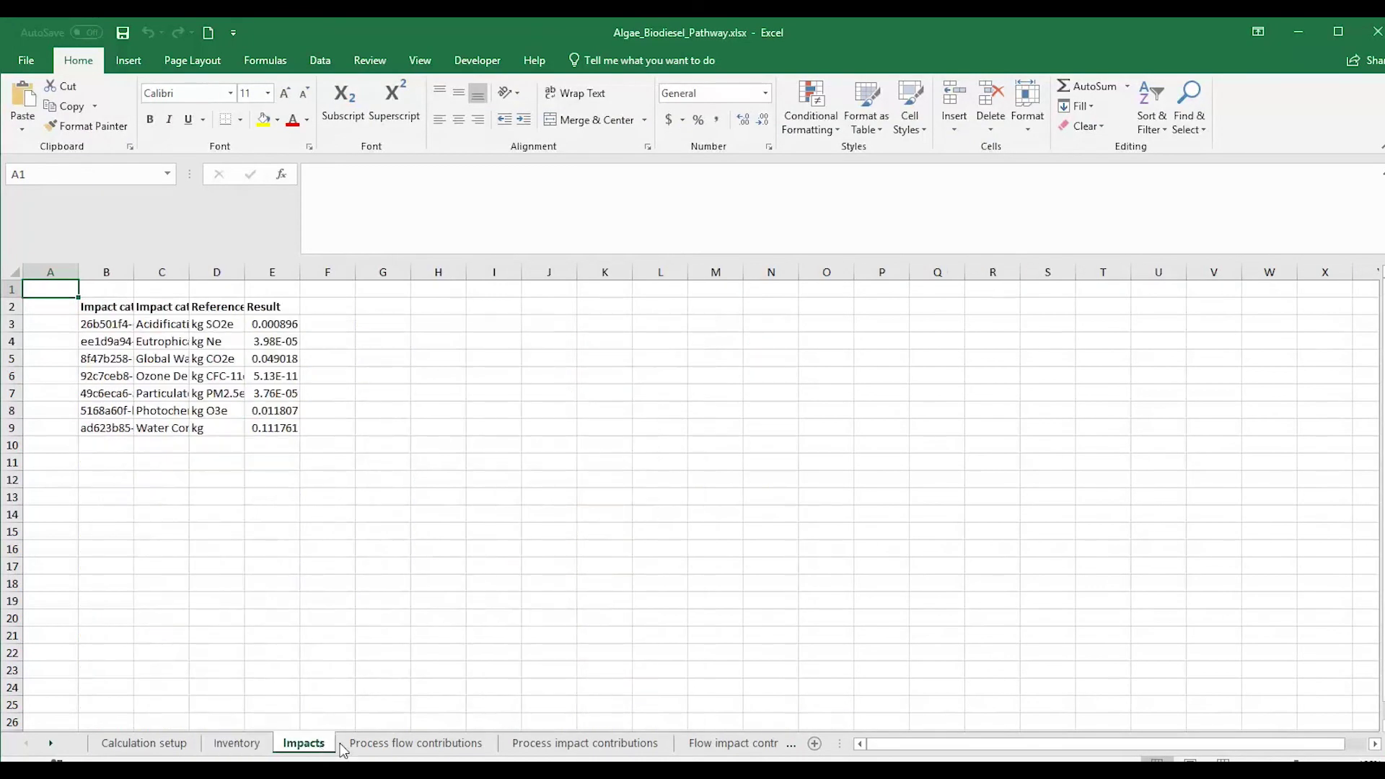
{"action": "left_click", "coordinate": [371, 747]}
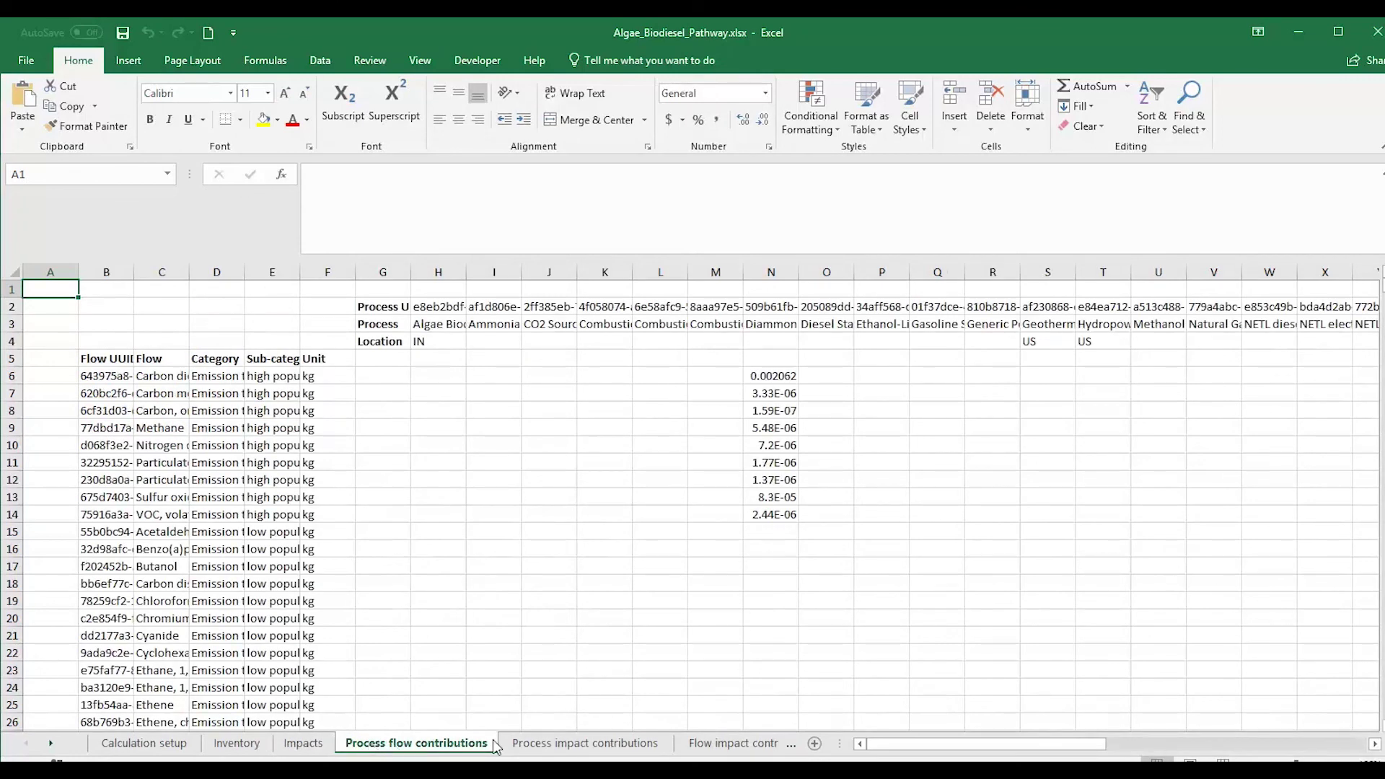
{"action": "left_click", "coordinate": [574, 746]}
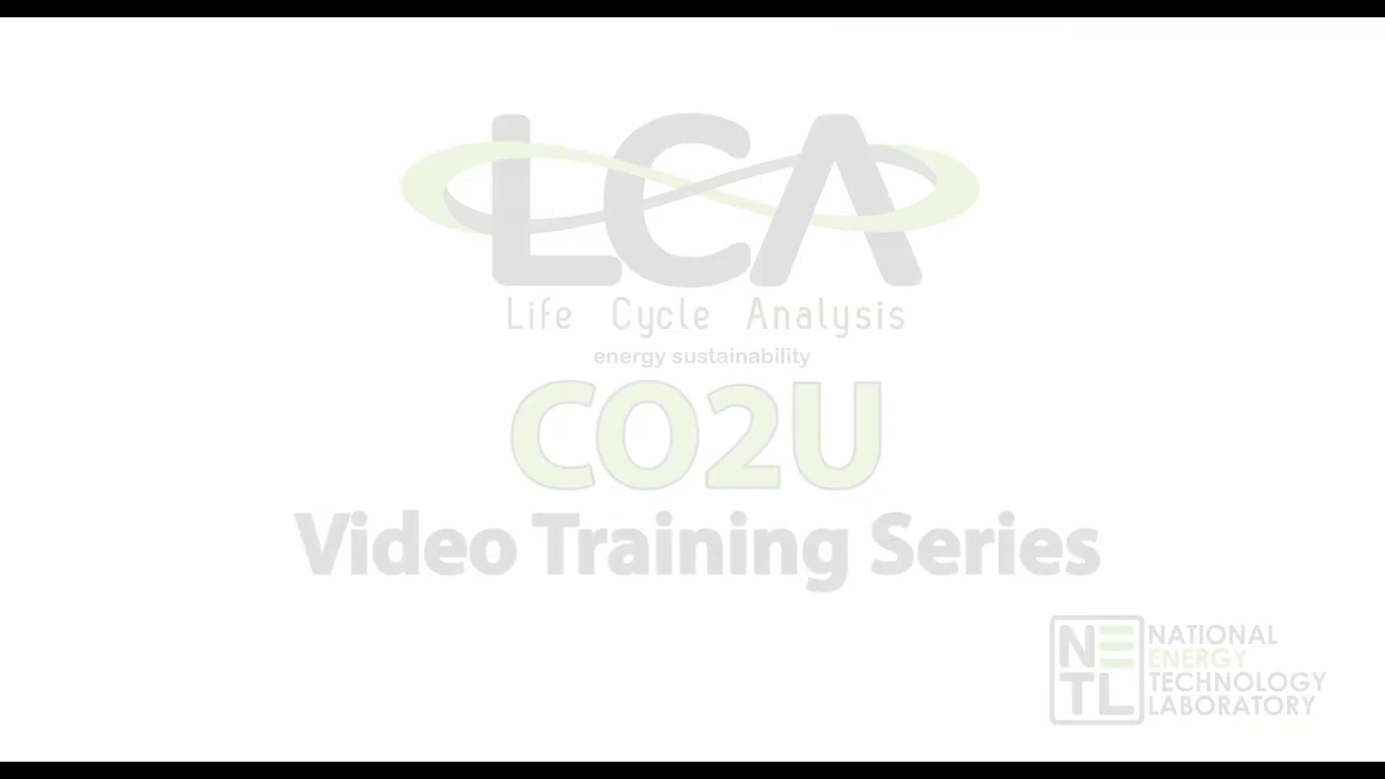